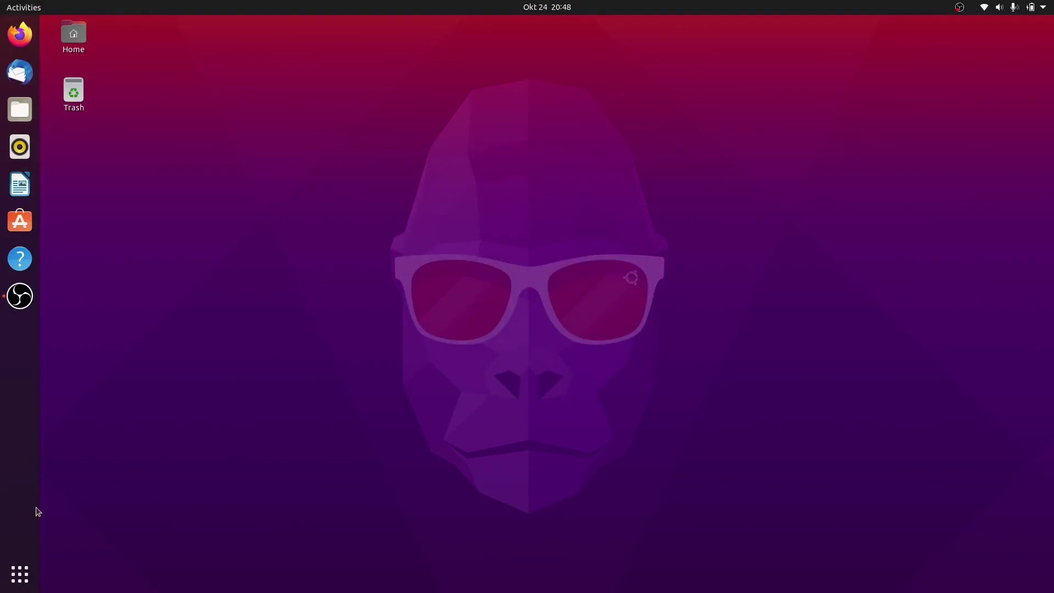
Step: Launch Files from the application grid and drag its window toward the right
{"action": "left_click", "coordinate": [20, 573]}
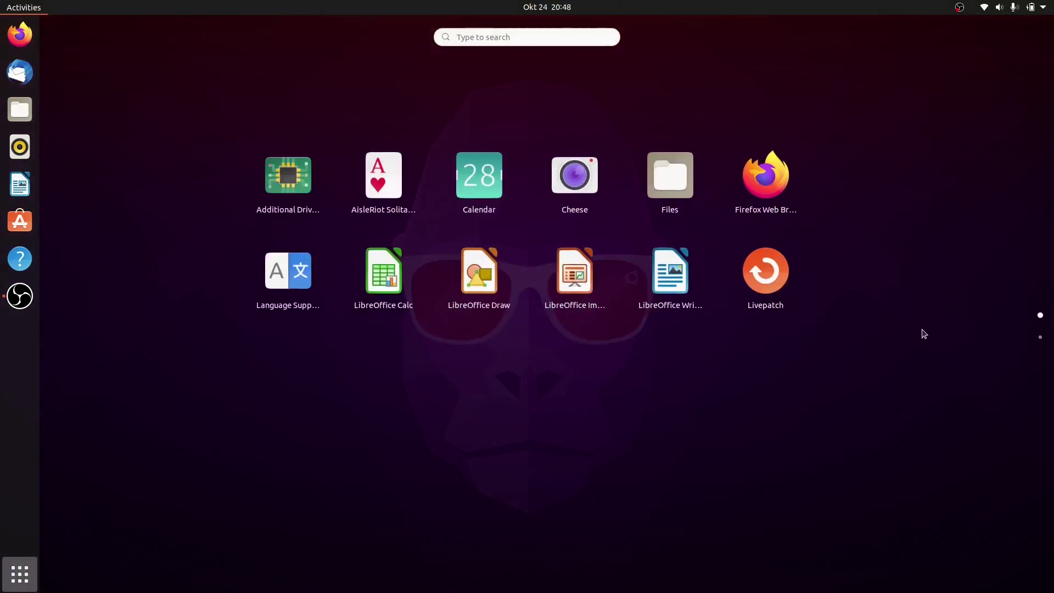
{"action": "scroll", "coordinate": [924, 334], "scroll_direction": "down", "scroll_amount": 1}
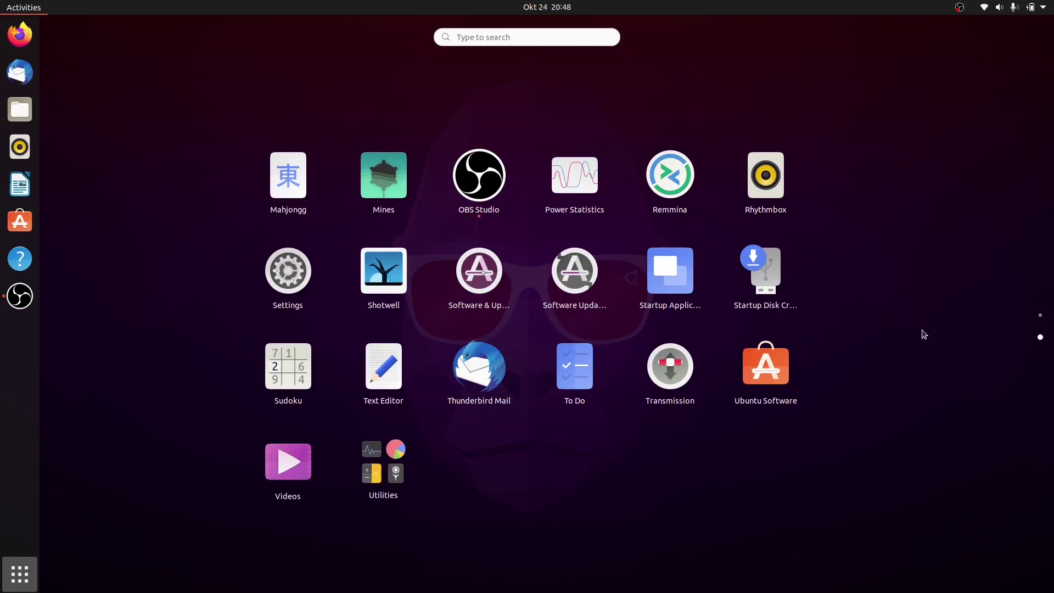
{"action": "scroll", "coordinate": [924, 334], "scroll_direction": "up", "scroll_amount": 1}
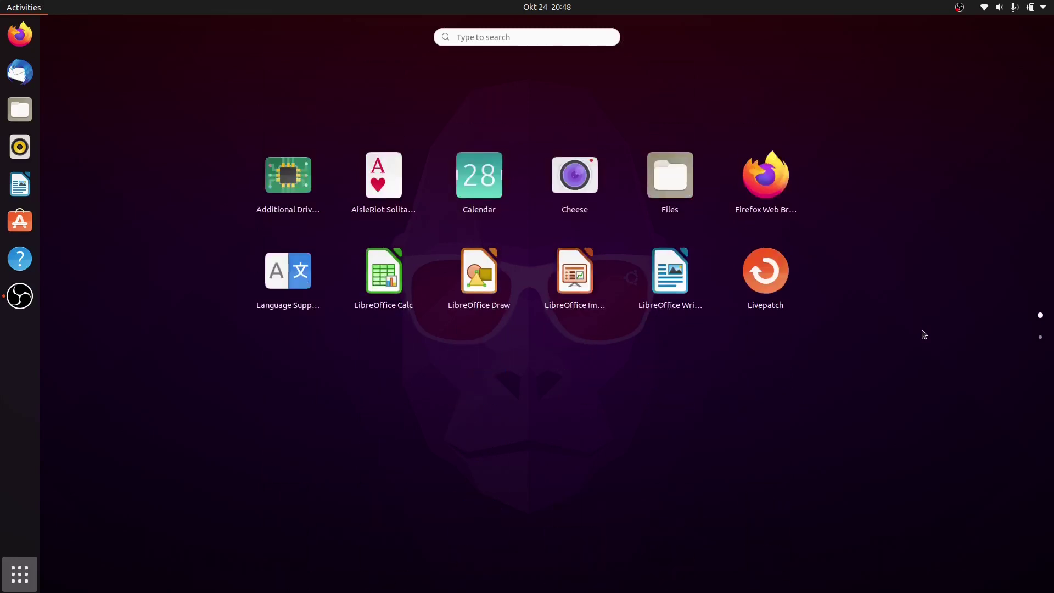
{"action": "left_click", "coordinate": [670, 176]}
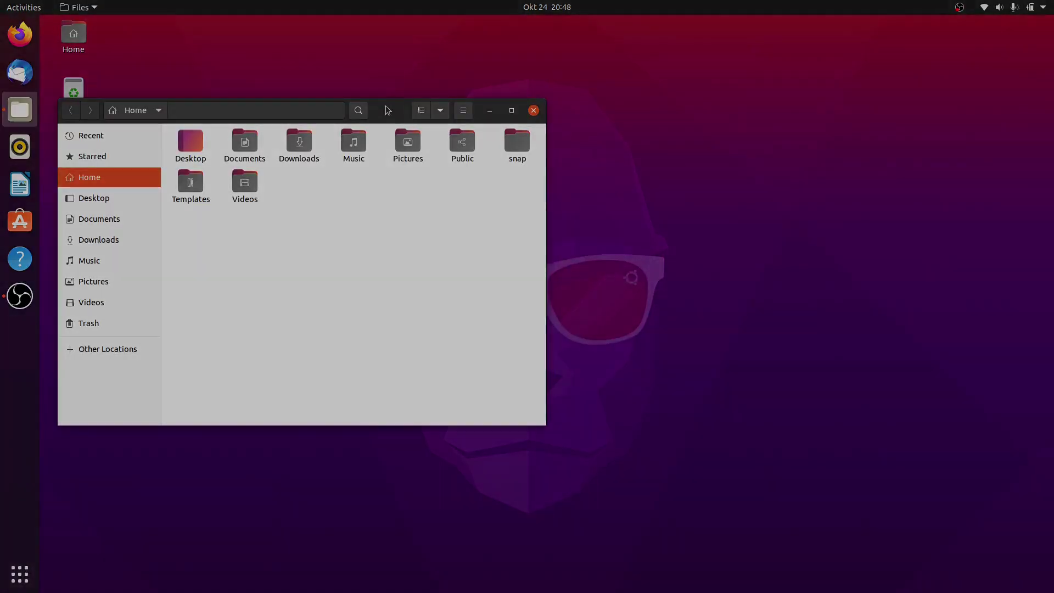
{"action": "left_click_drag", "start_coordinate": [389, 105], "coordinate": [769, 79]}
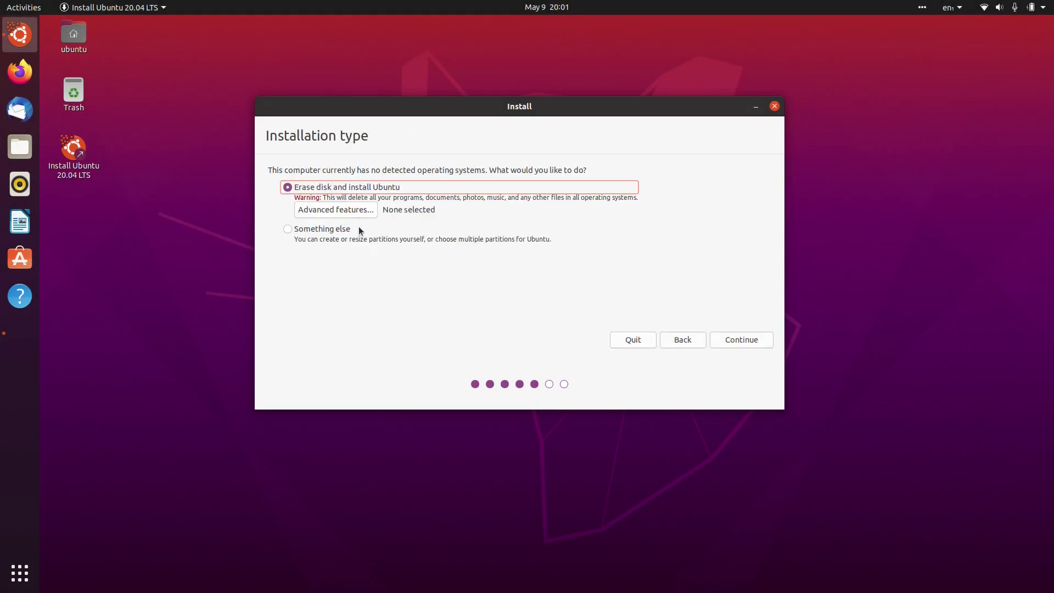
Step: Choose the 'Something else' installation type and select the /dev/sdc1 partition in the table
{"action": "left_click", "coordinate": [290, 230]}
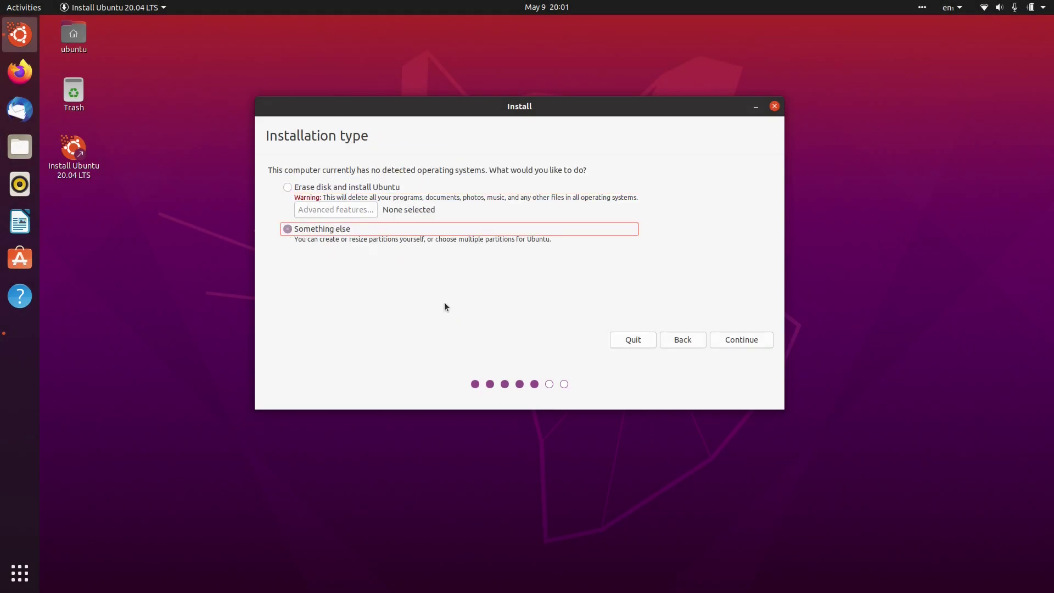
{"action": "left_click", "coordinate": [733, 340]}
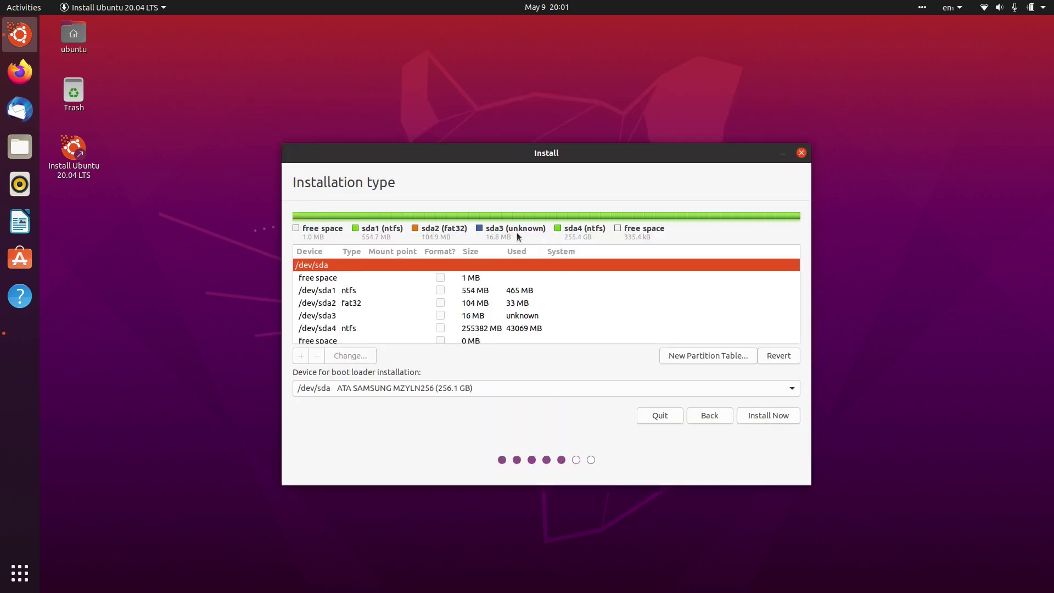
{"action": "left_click_drag", "start_coordinate": [506, 151], "coordinate": [488, 62]}
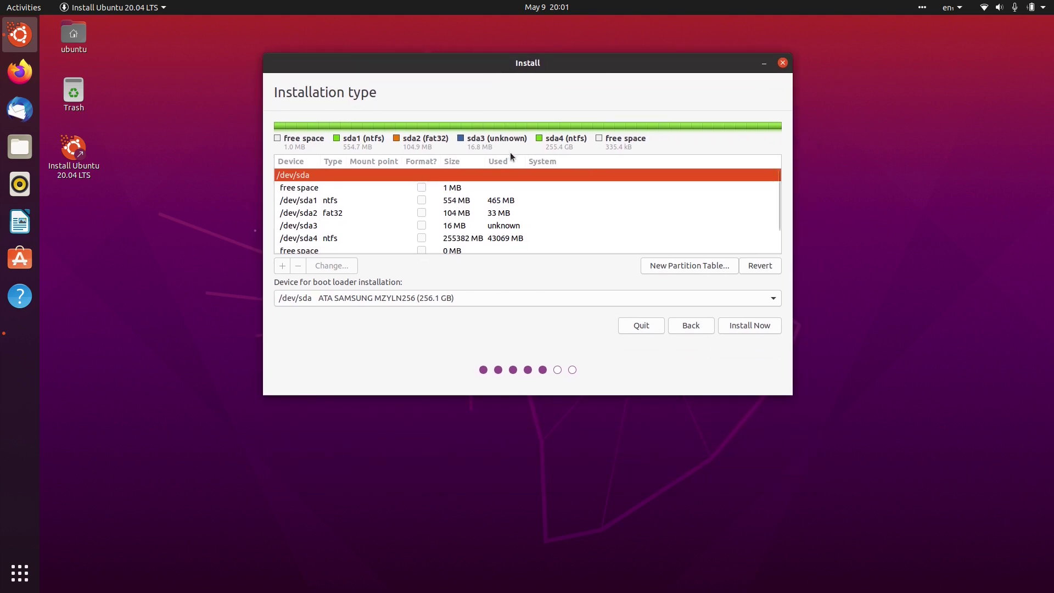
{"action": "scroll", "coordinate": [539, 179], "scroll_direction": "down", "scroll_amount": 2}
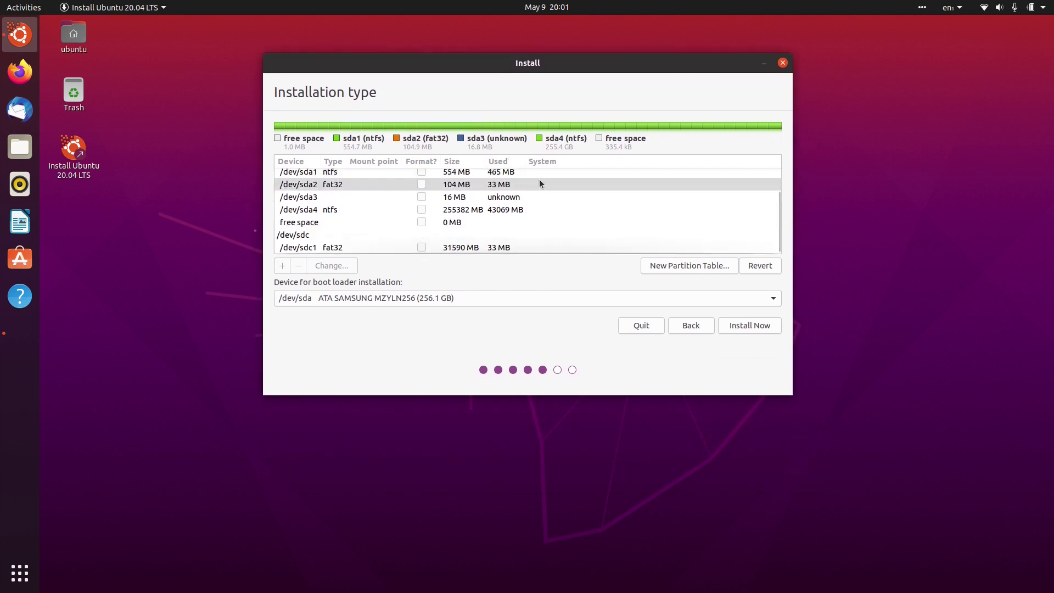
{"action": "left_click", "coordinate": [330, 249]}
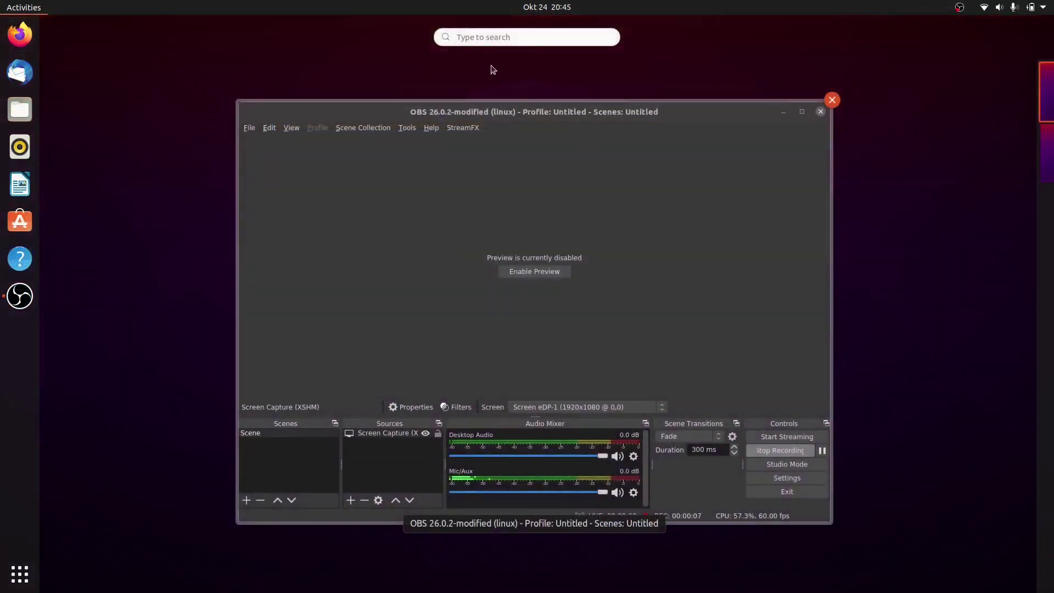
Step: Launch Software Updater via an 'update' search, review the update details, and acknowledge it's up to date
{"action": "type", "text": "update"}
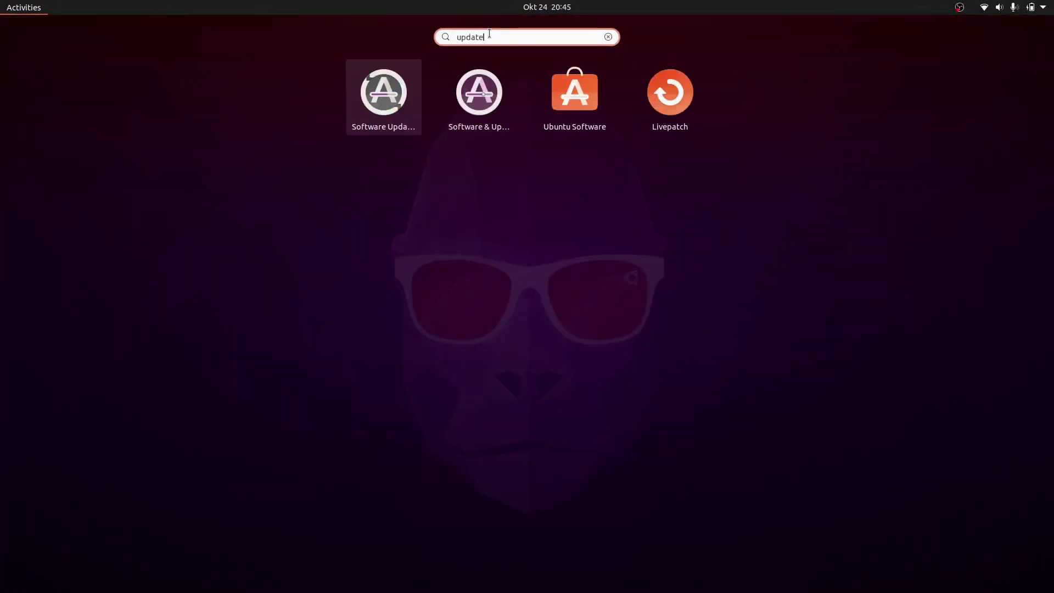
{"action": "key", "text": "Return"}
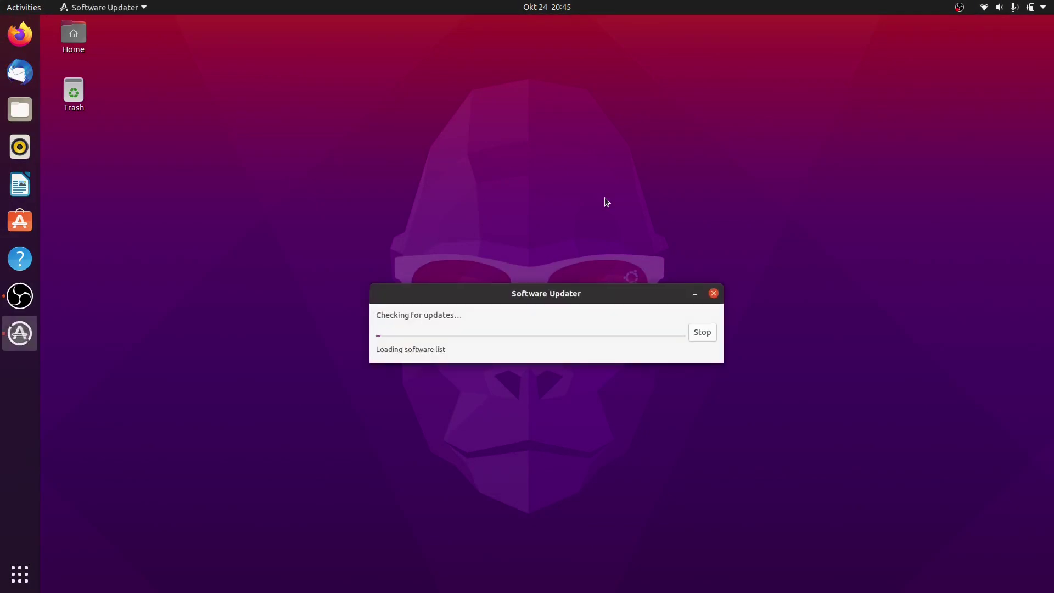
{"action": "left_click_drag", "start_coordinate": [571, 287], "coordinate": [549, 144]}
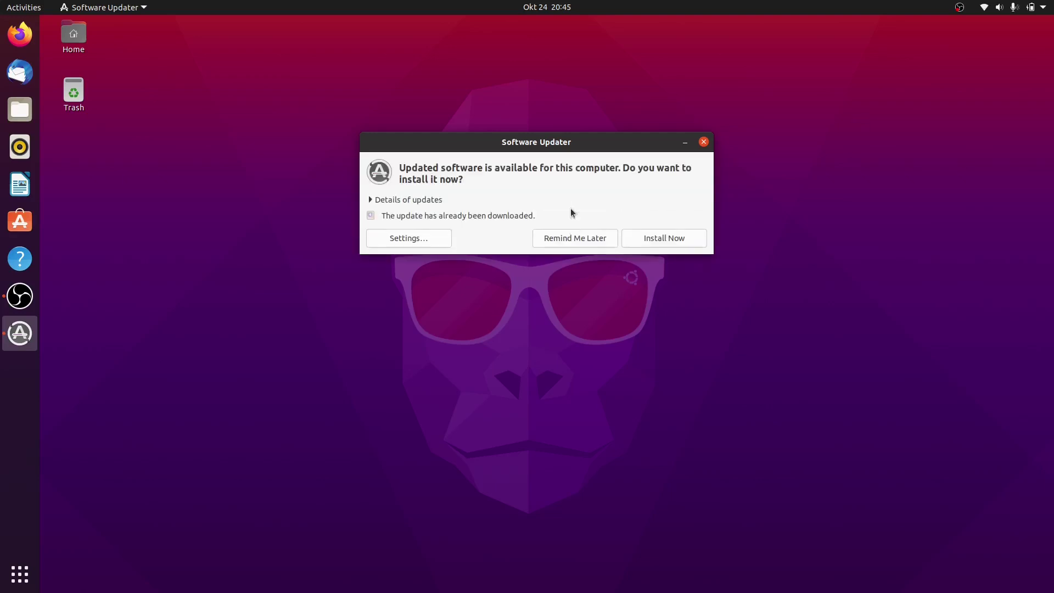
{"action": "left_click", "coordinate": [369, 199]}
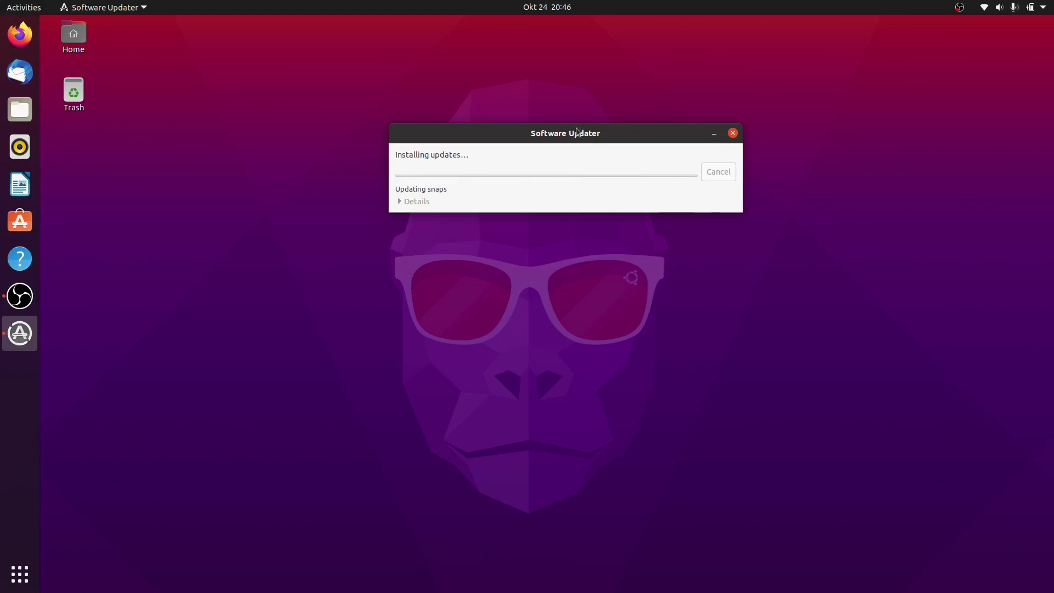
{"action": "left_click_drag", "start_coordinate": [576, 132], "coordinate": [541, 116]}
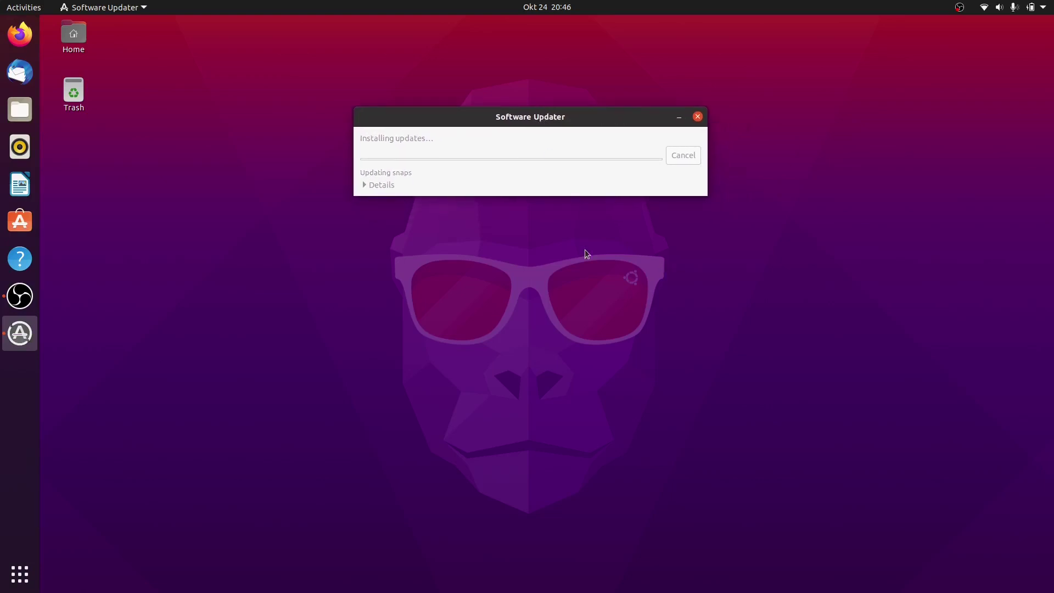
{"action": "left_click", "coordinate": [660, 179]}
Step: Open Terminal via a 'termi' search and run 'sudo apt update' with the administrator password
{"action": "key", "text": "super+a"}
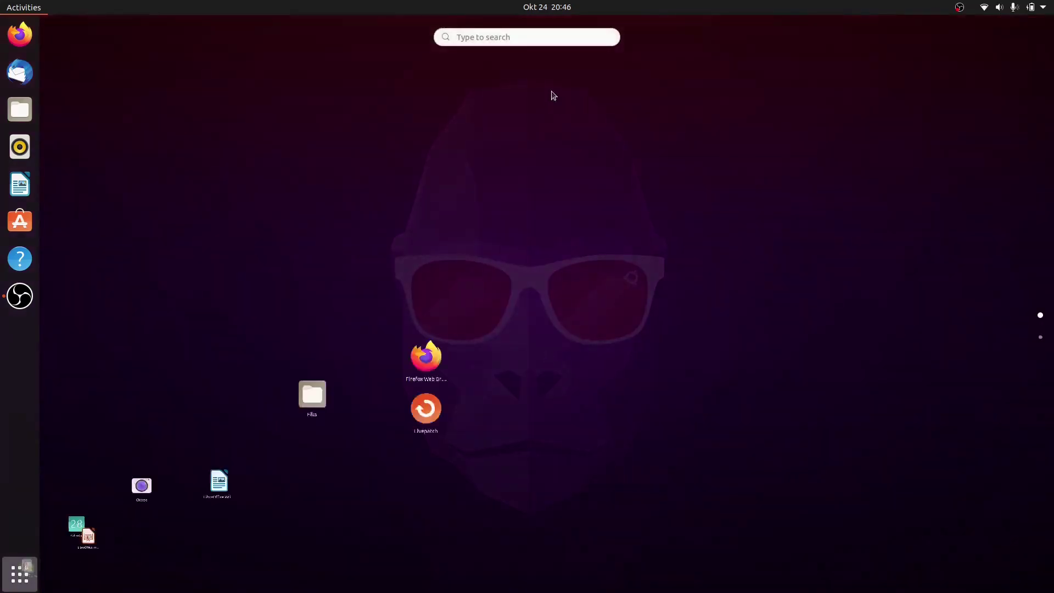
{"action": "type", "text": "t"}
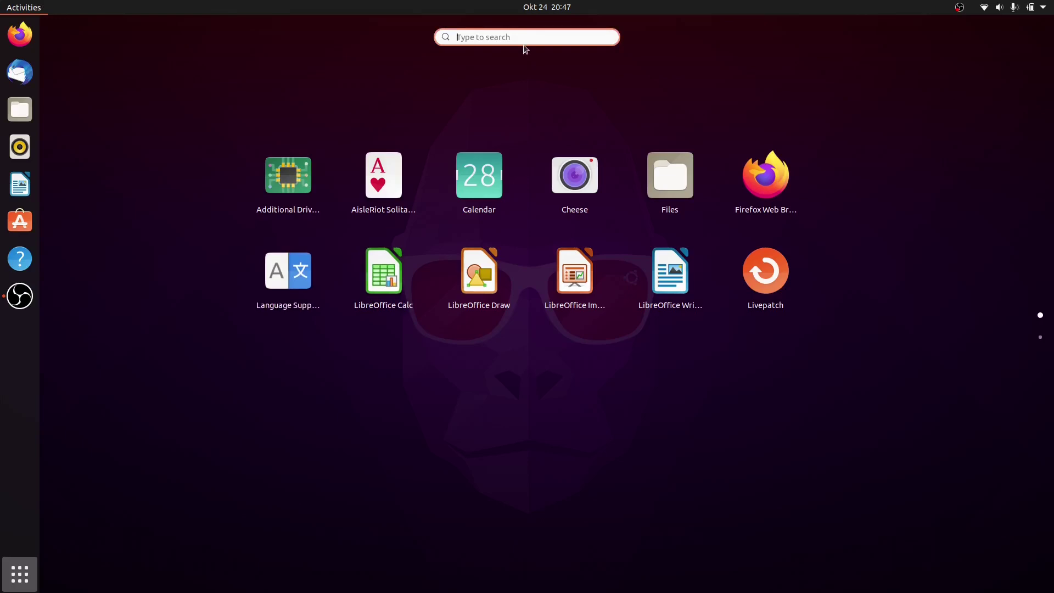
{"action": "type", "text": "ermi"}
{"action": "key", "text": "Return"}
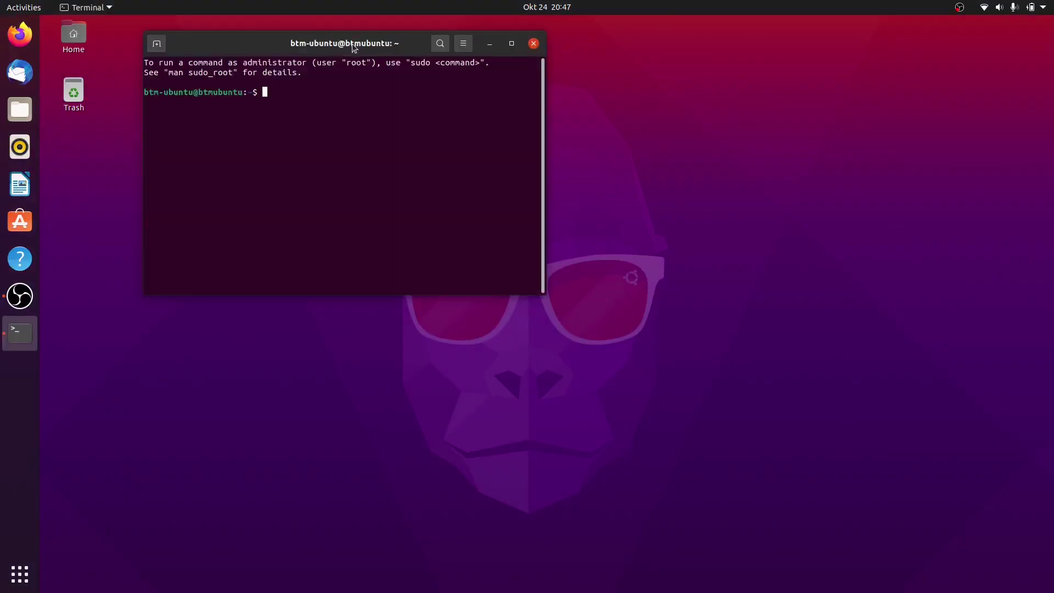
{"action": "type", "text": "sudo "}
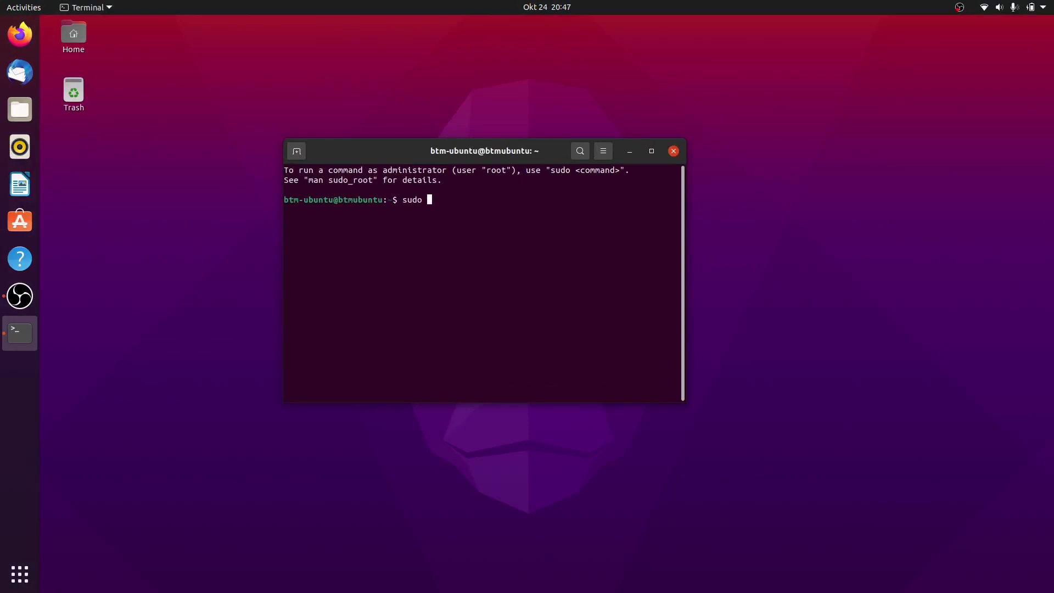
{"action": "type", "text": "apt update"}
{"action": "key", "text": "Return"}
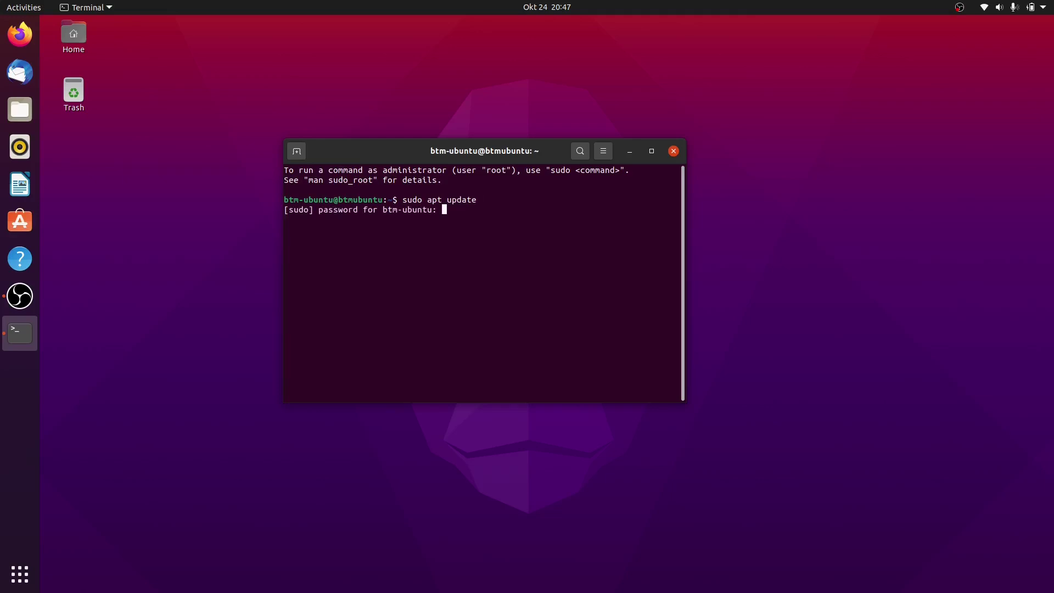
{"action": "key", "text": "Return"}
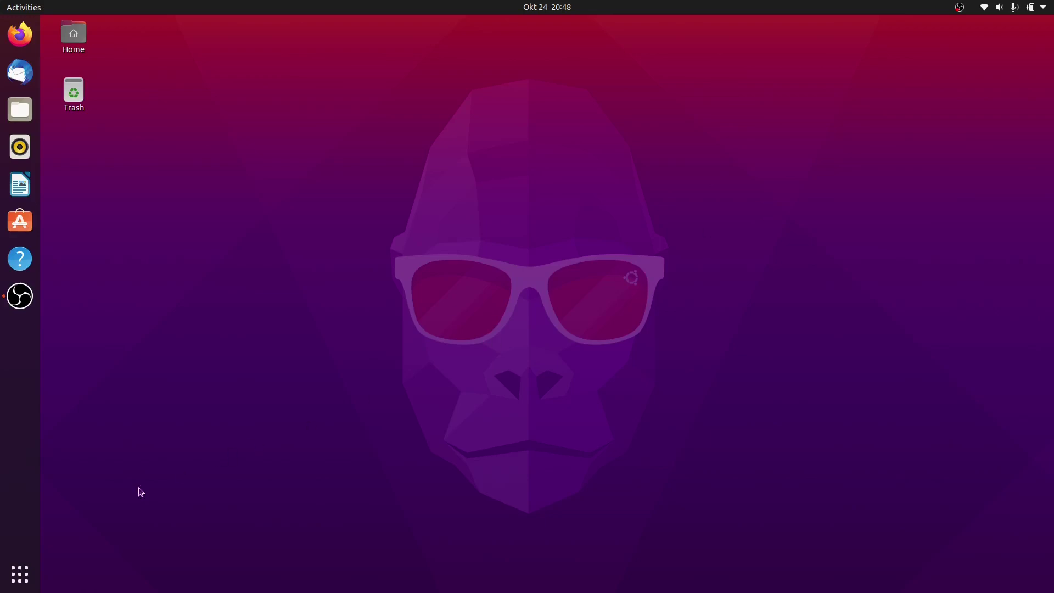
Step: Launch Files from the application grid and drag its window toward the screen centre
{"action": "left_click", "coordinate": [20, 574]}
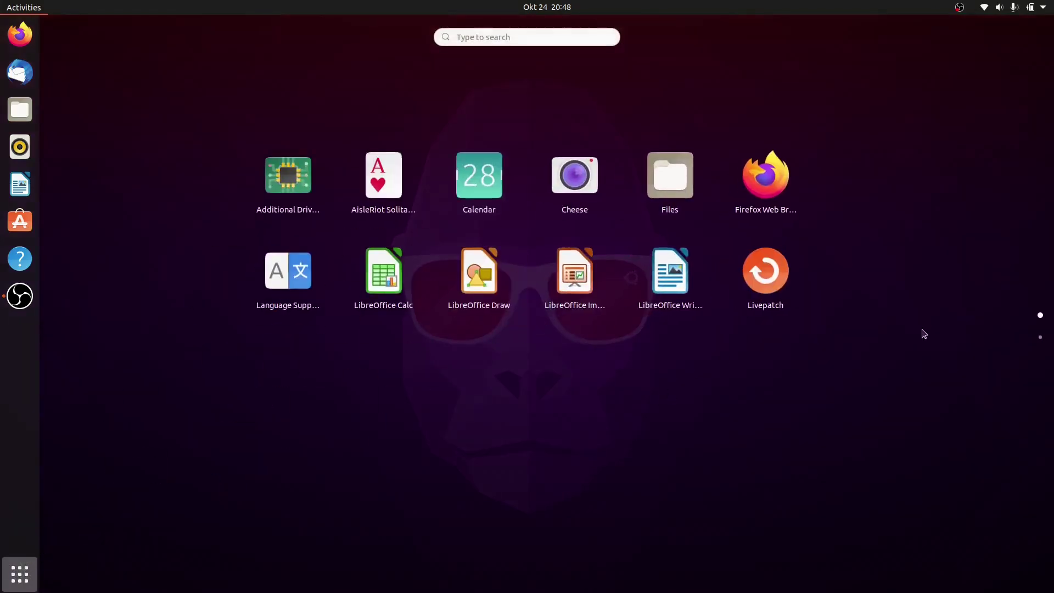
{"action": "scroll", "coordinate": [924, 334], "scroll_direction": "down", "scroll_amount": 1}
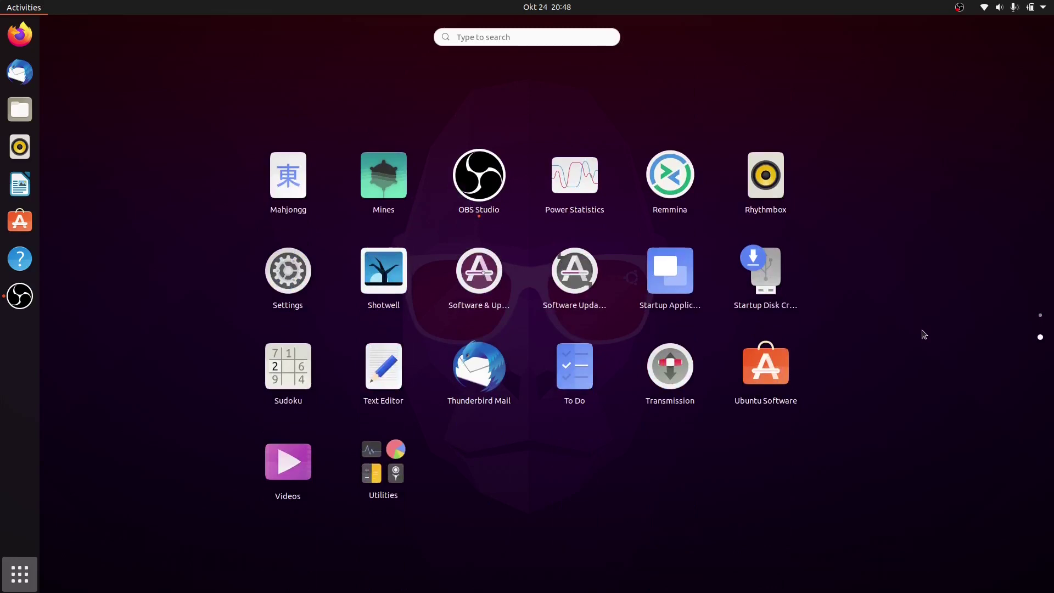
{"action": "scroll", "coordinate": [924, 333], "scroll_direction": "up", "scroll_amount": 1}
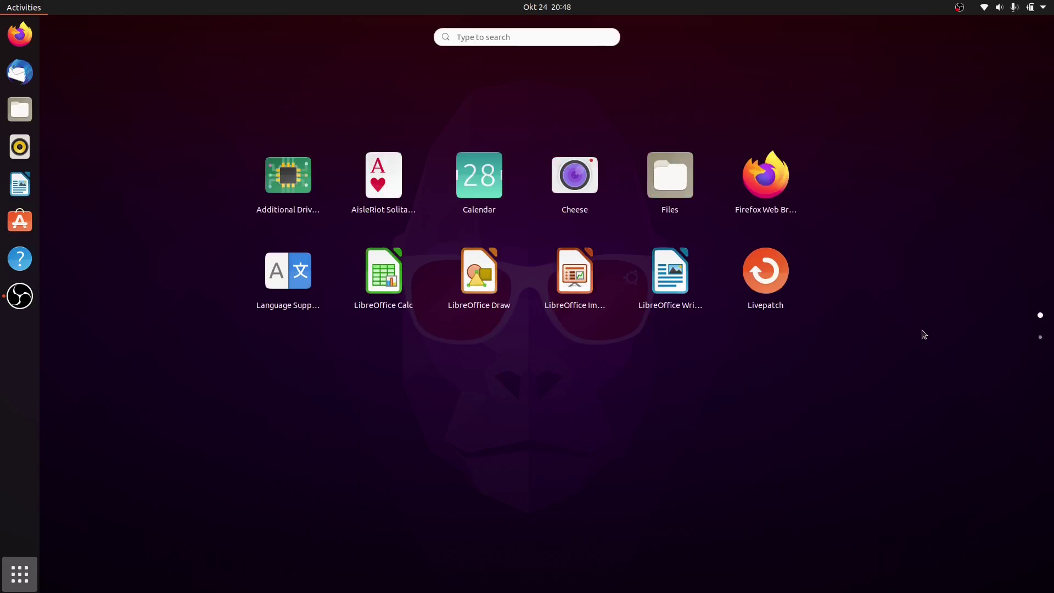
{"action": "left_click", "coordinate": [670, 174]}
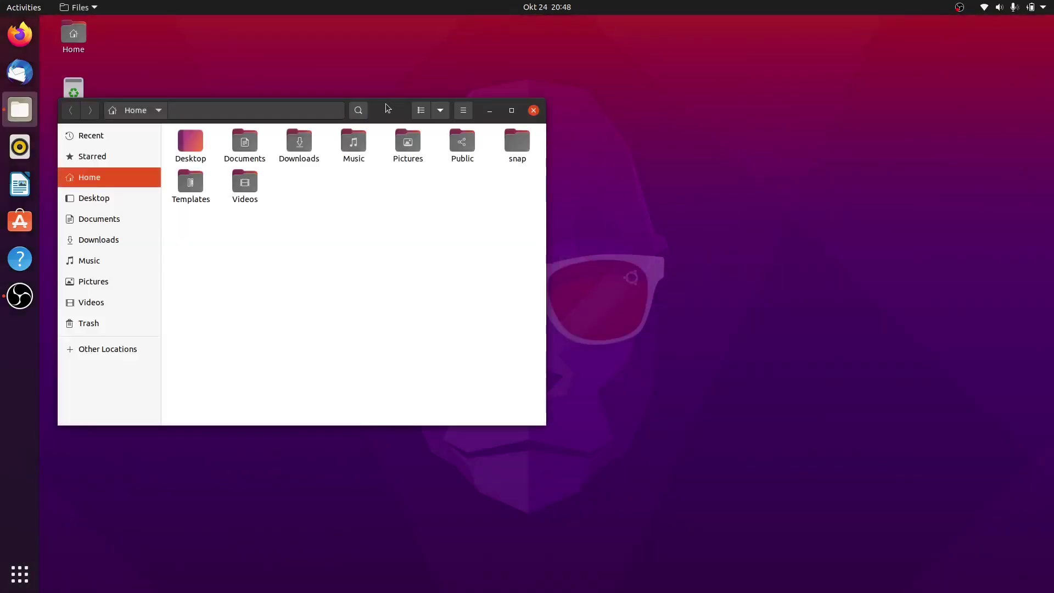
{"action": "left_click_drag", "start_coordinate": [398, 104], "coordinate": [704, 98]}
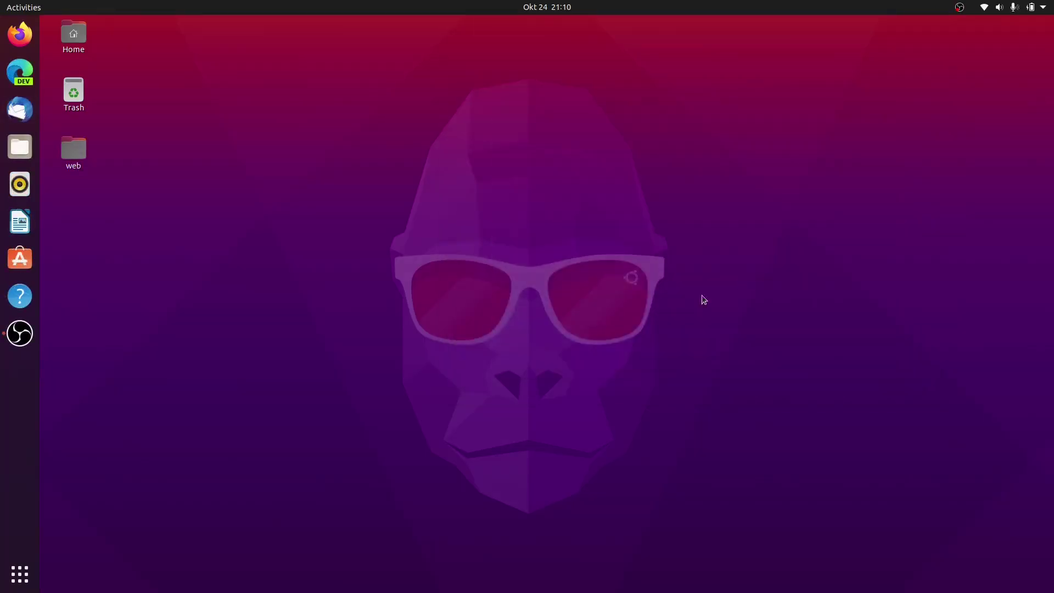
Step: Open Settings from the app grid, view the About page, then scroll back up the sidebar
{"action": "left_click", "coordinate": [20, 574]}
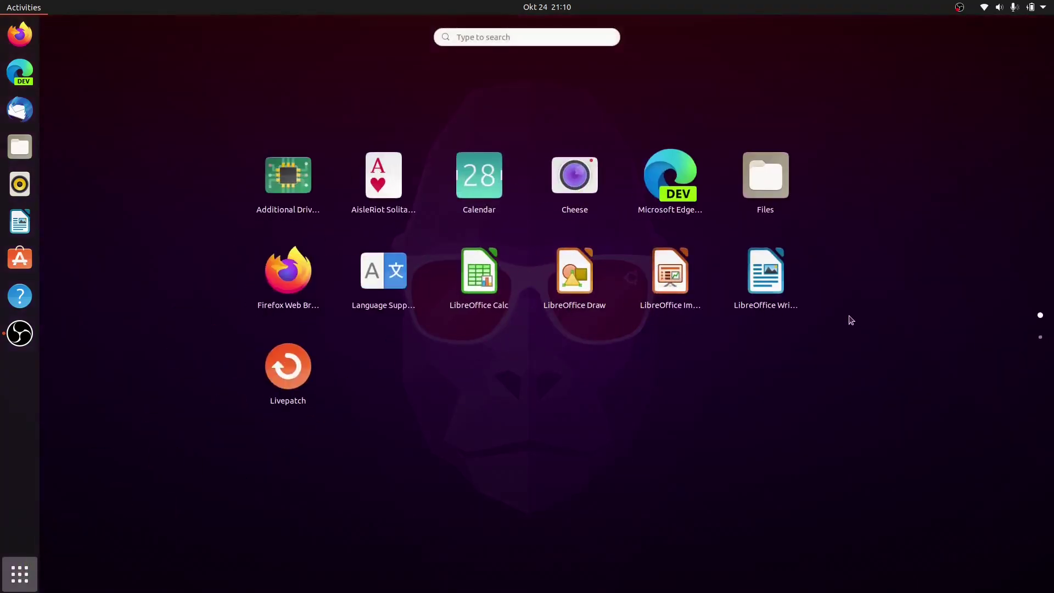
{"action": "scroll", "coordinate": [850, 320], "scroll_direction": "down", "scroll_amount": 1}
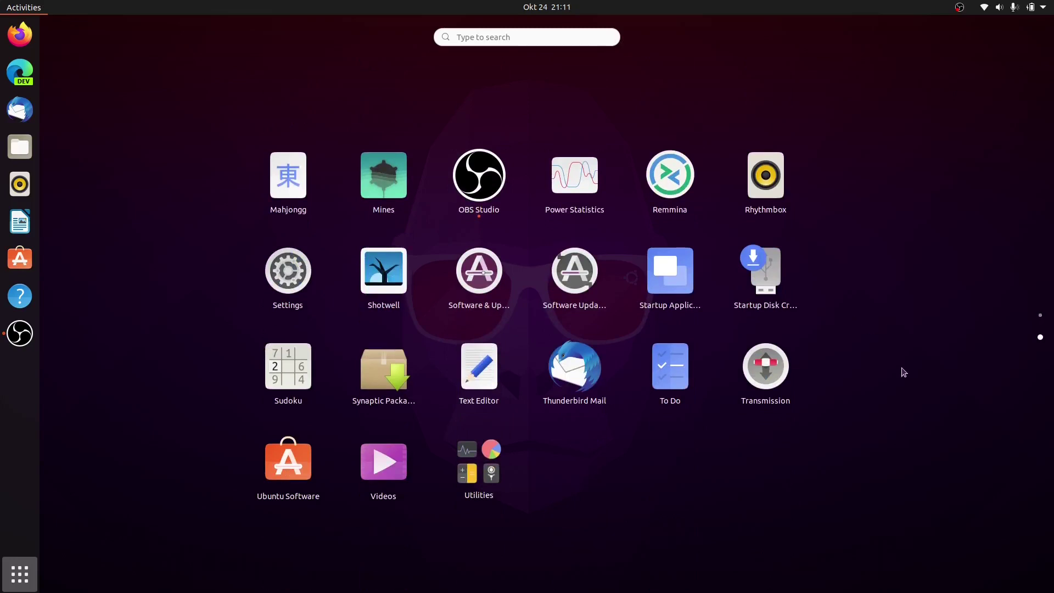
{"action": "left_click", "coordinate": [286, 283]}
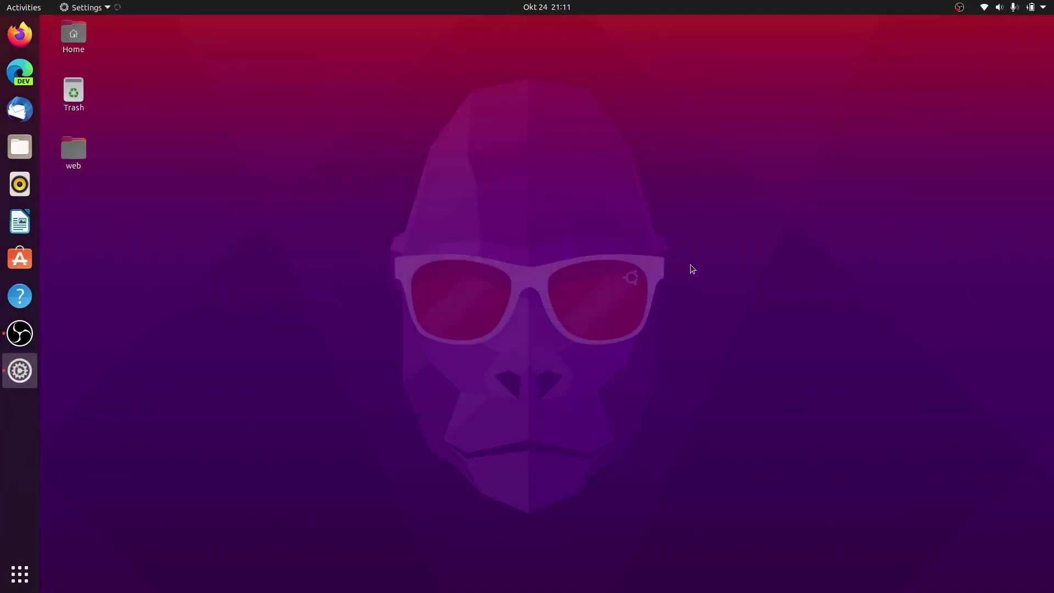
{"action": "scroll", "coordinate": [398, 355], "scroll_direction": "down", "scroll_amount": 5}
{"action": "left_click", "coordinate": [312, 514]}
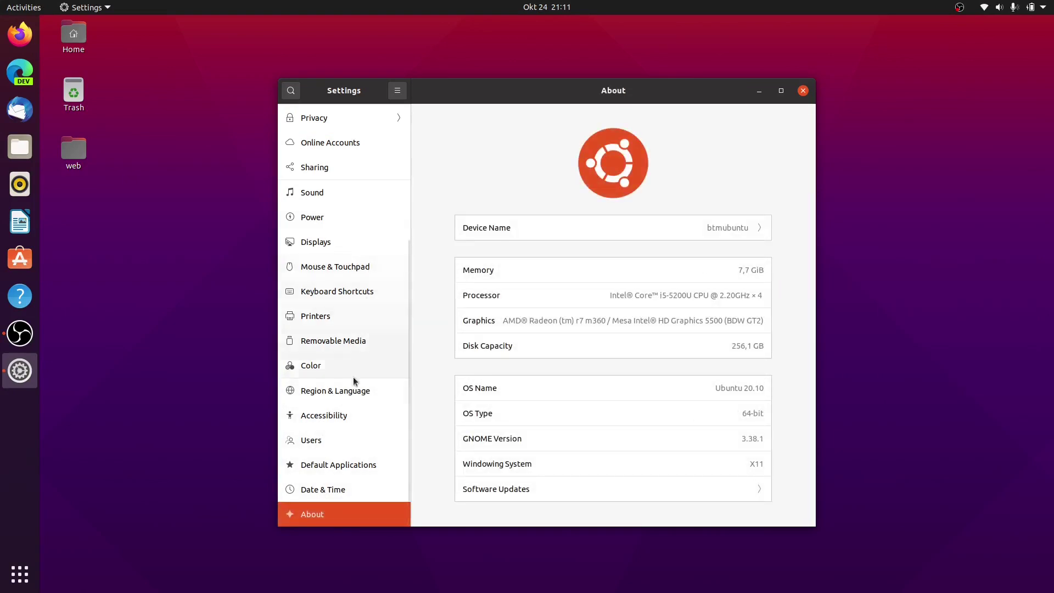
{"action": "scroll", "coordinate": [354, 387], "scroll_direction": "up", "scroll_amount": 4}
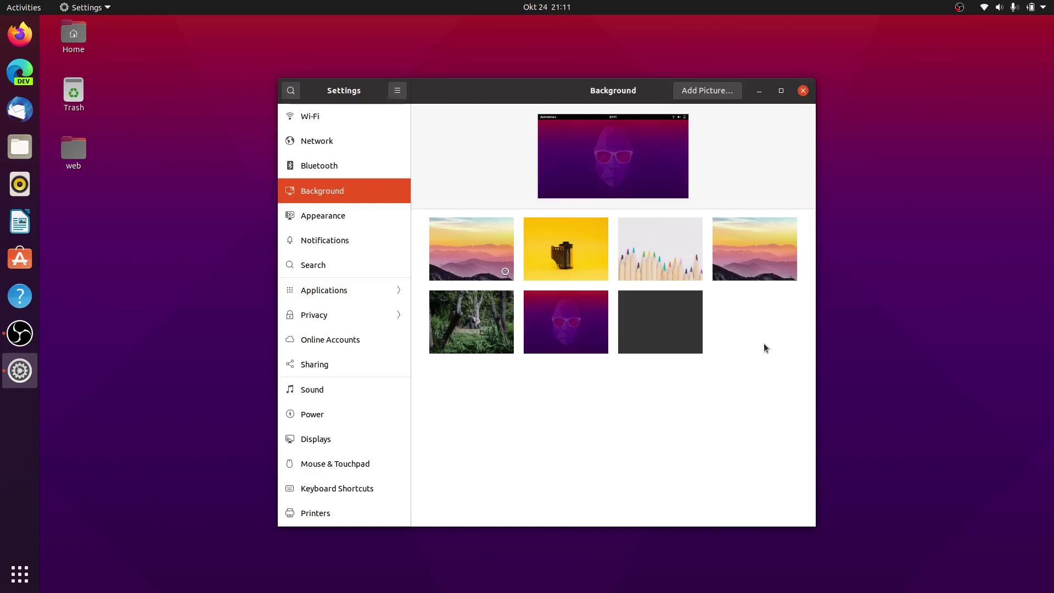
Step: Set the mountain sunset wallpaper, view the Appearance options, then close Settings
{"action": "left_click", "coordinate": [741, 262]}
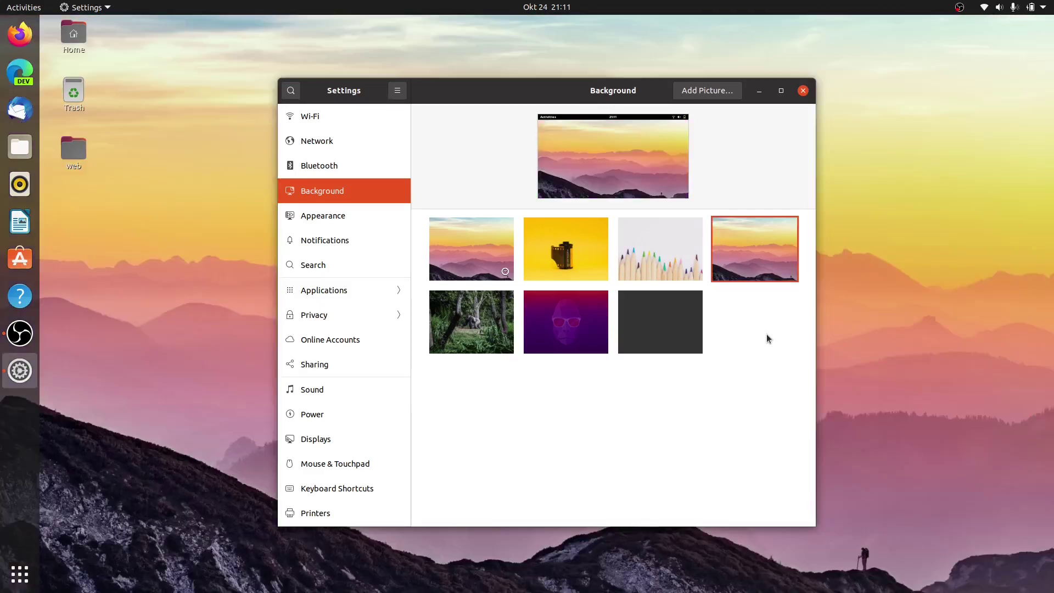
{"action": "left_click", "coordinate": [326, 218]}
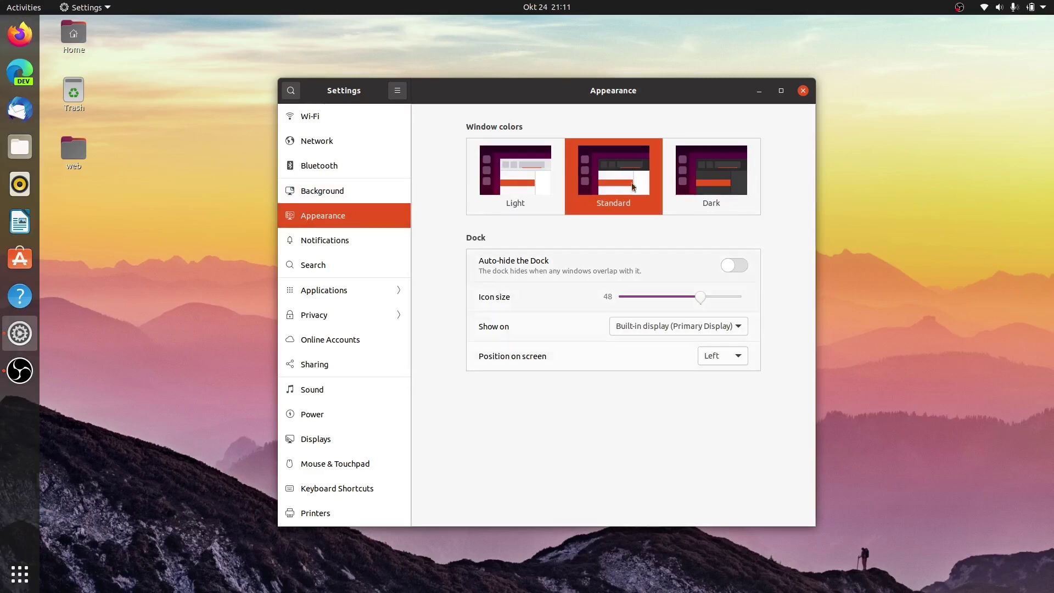
{"action": "left_click", "coordinate": [803, 91]}
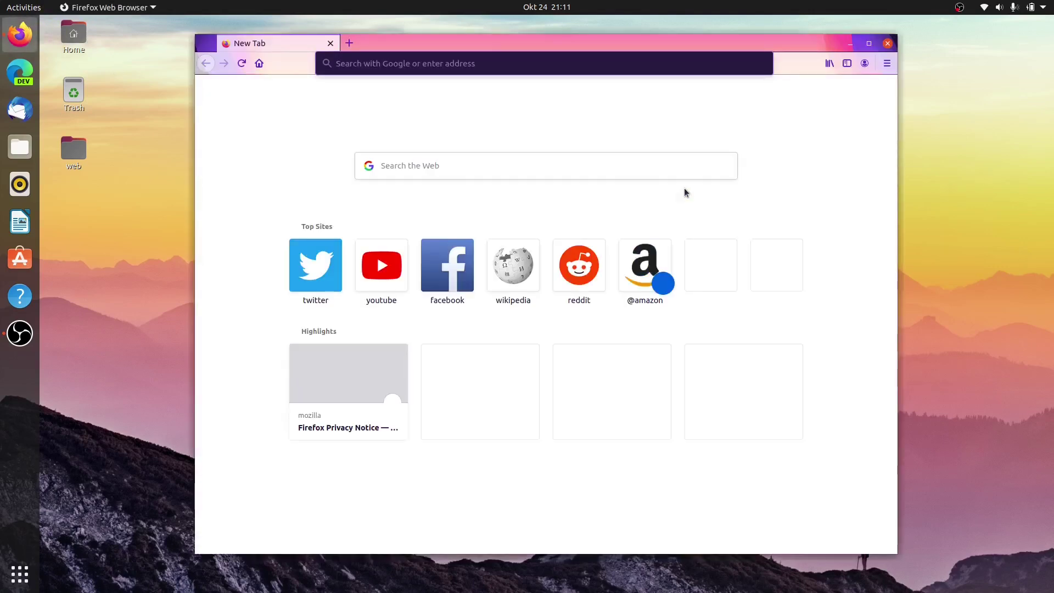
Step: Enter bbc.co.uk in Firefox's address bar to load the BBC homepage
{"action": "type", "text": "bbc.co.uk"}
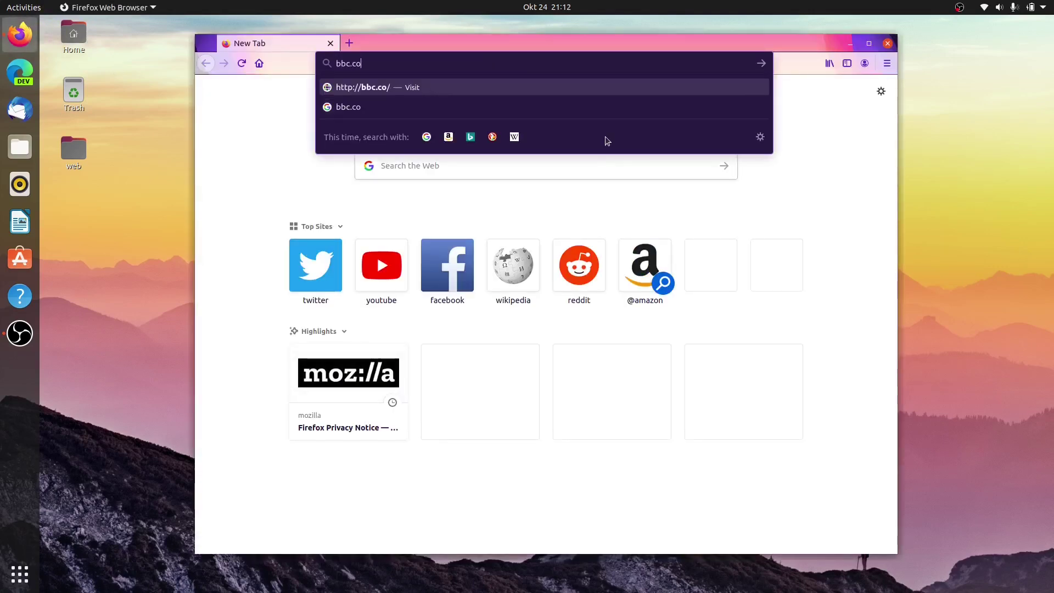
{"action": "key", "text": "Return"}
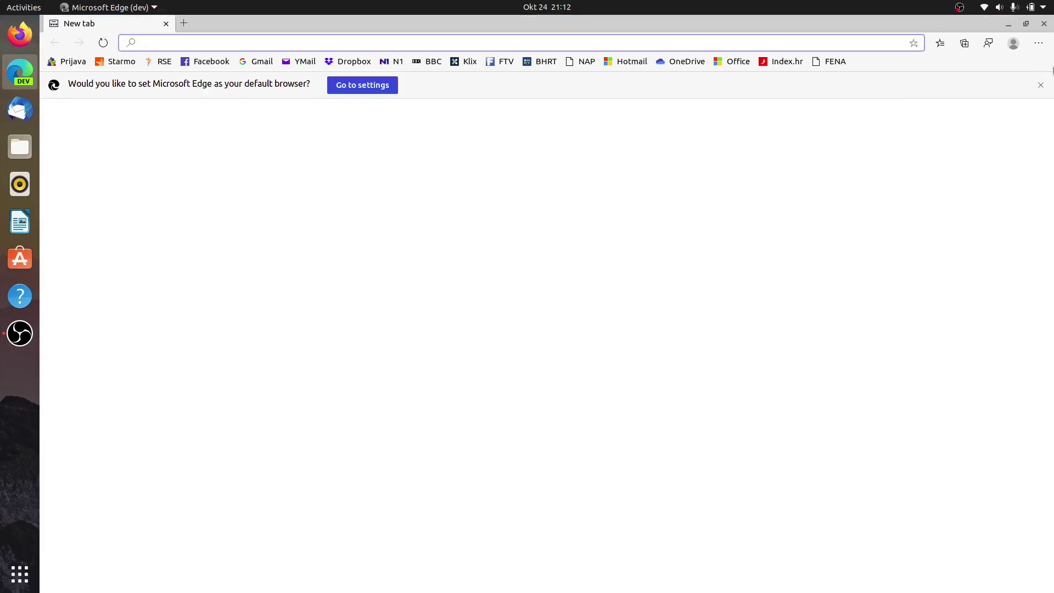
Step: Dismiss Edge's default-browser bar and open office.com from the Office tile
{"action": "left_click", "coordinate": [1040, 84]}
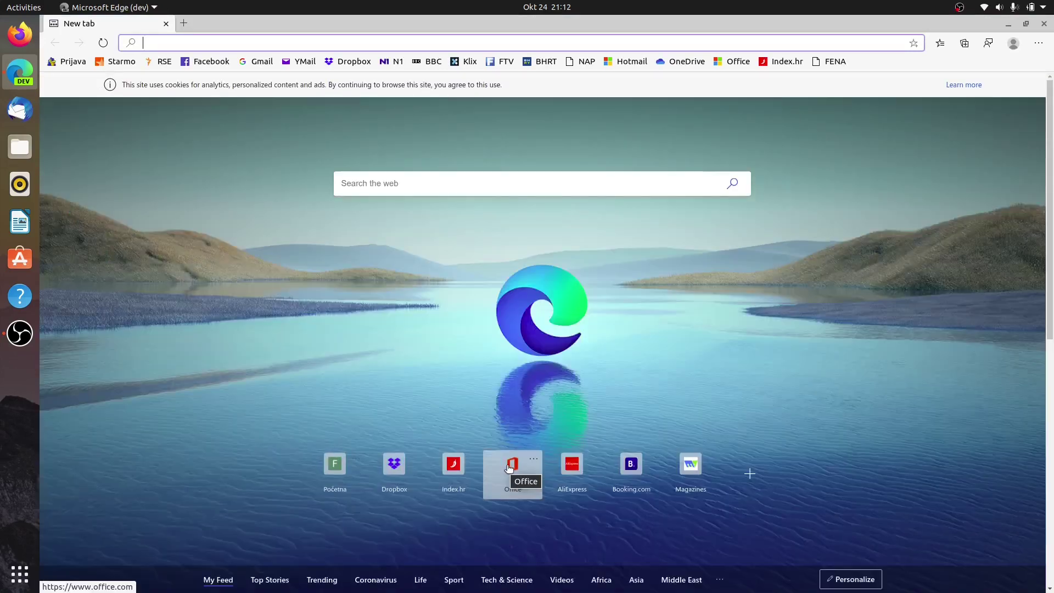
{"action": "left_click", "coordinate": [509, 468]}
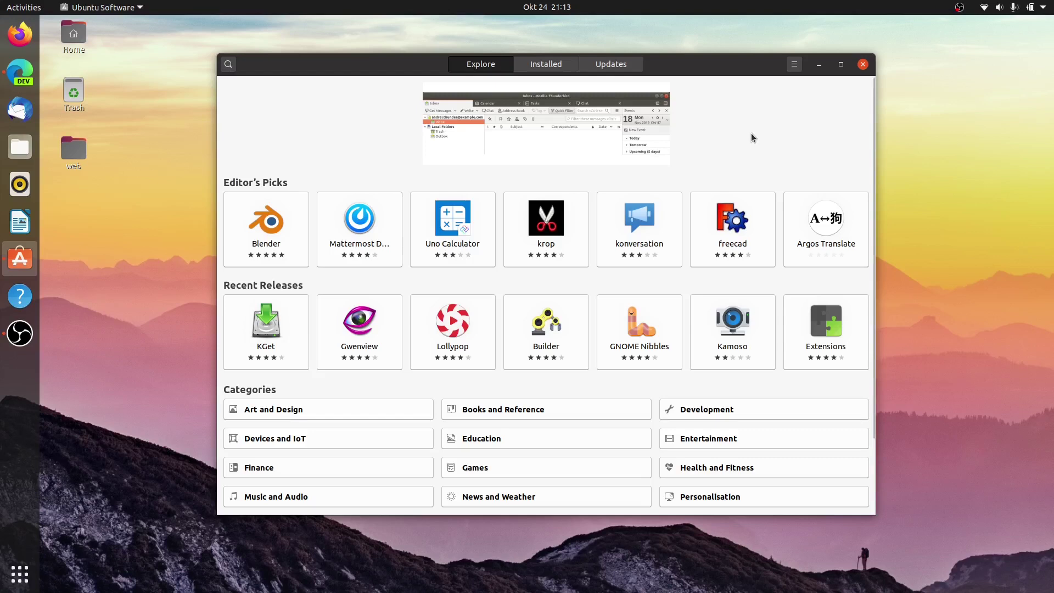
Step: Search the software catalogue for 'gimp' and open GNU Image Manipulation Program
{"action": "key", "text": "ctrl+f"}
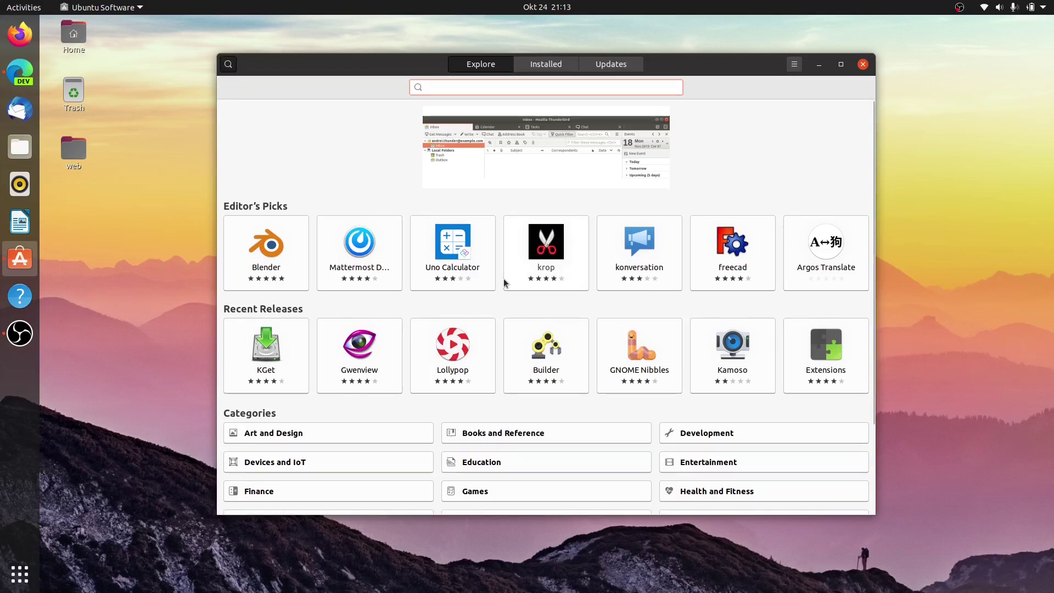
{"action": "type", "text": "gimp"}
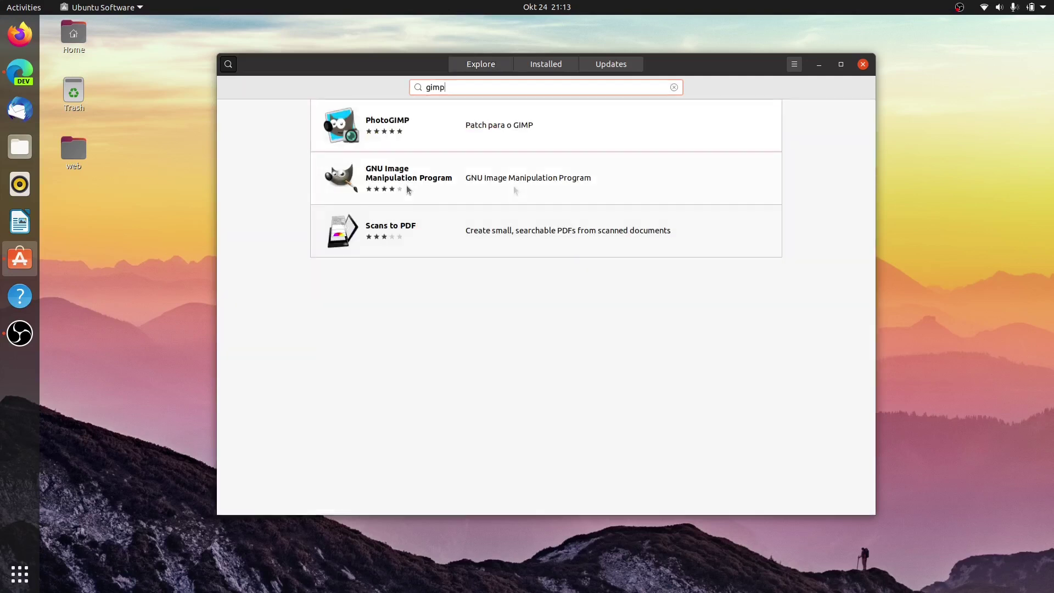
{"action": "left_click", "coordinate": [516, 190]}
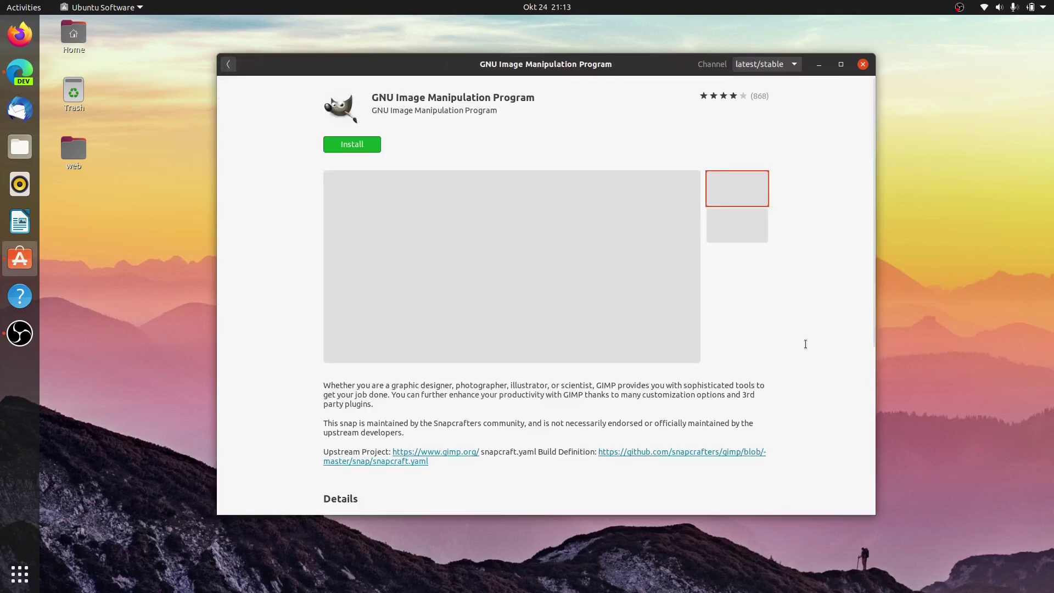
Step: Inspect GIMP's details, including the 263,2 MB size and snapcraft.io source, and list its channels
{"action": "scroll", "coordinate": [830, 294], "scroll_direction": "down", "scroll_amount": 5}
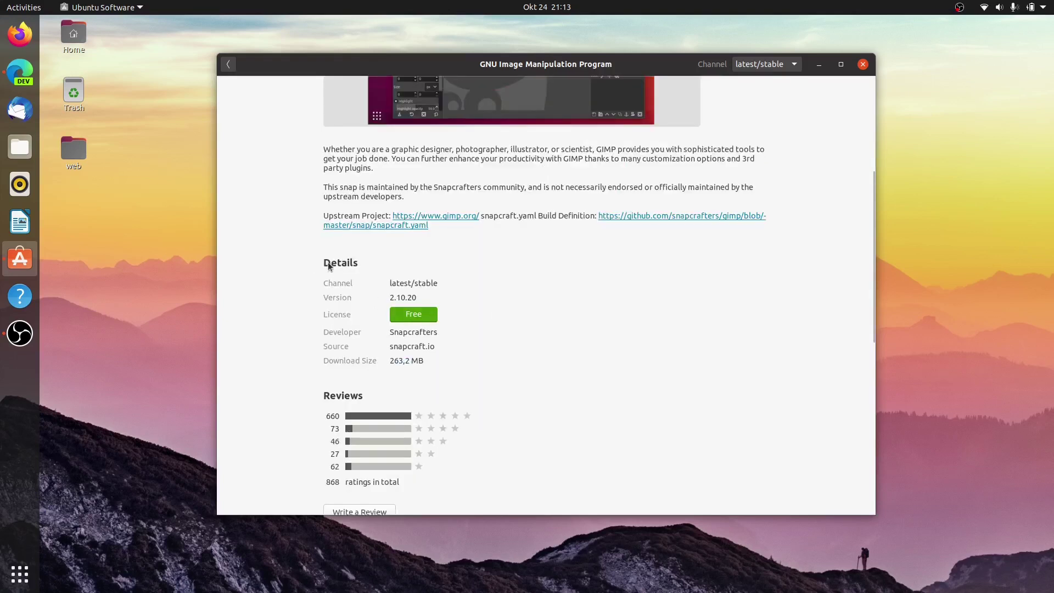
{"action": "triple_click", "coordinate": [414, 360]}
{"action": "left_click", "coordinate": [472, 360]}
{"action": "left_click_drag", "start_coordinate": [435, 346], "coordinate": [392, 338]}
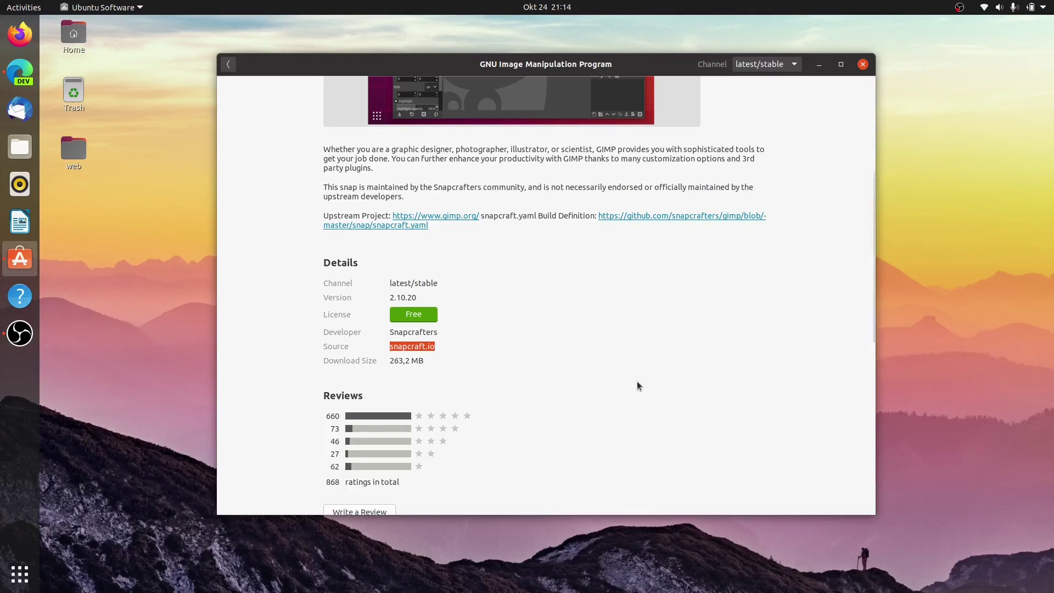
{"action": "scroll", "coordinate": [656, 395], "scroll_direction": "up", "scroll_amount": 5}
{"action": "left_click", "coordinate": [794, 63]}
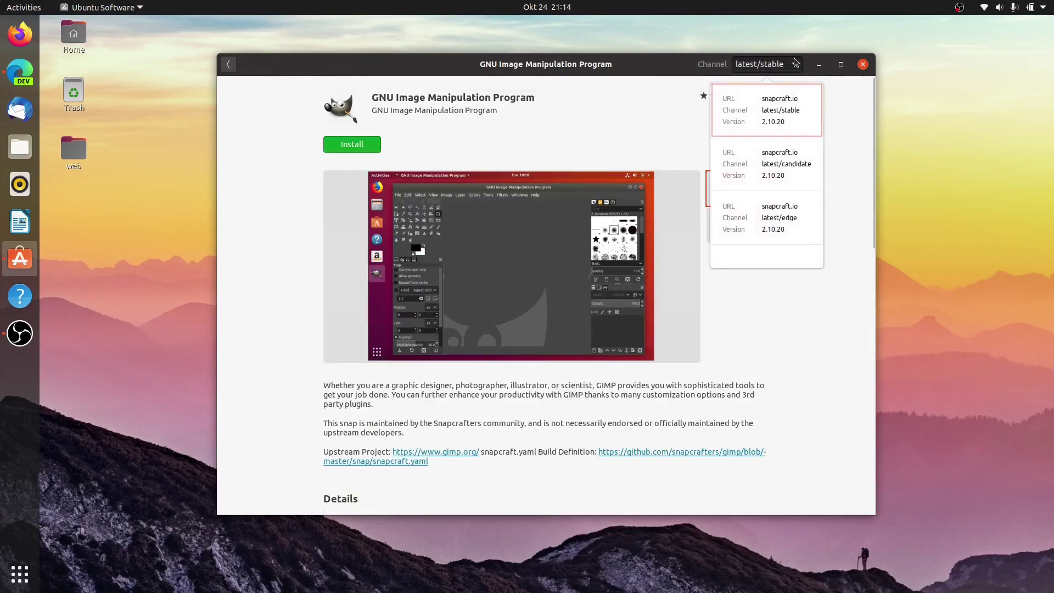
{"action": "scroll", "coordinate": [824, 367], "scroll_direction": "down", "scroll_amount": 2}
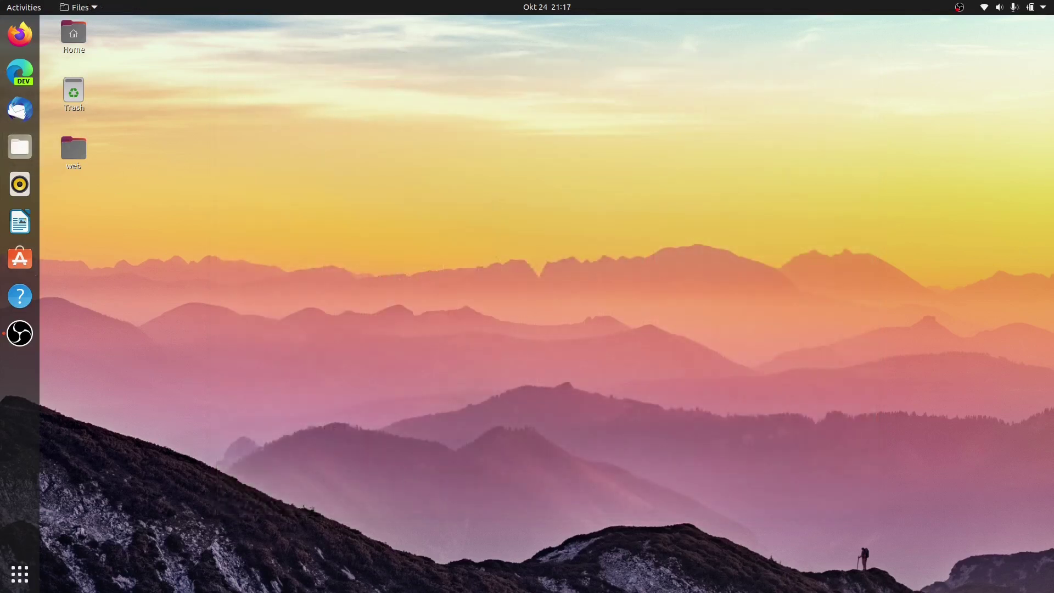
Step: Launch ONLYOFFICE by running DesktopEditors-x86_64.AppImage from the Downloads folder
{"action": "left_click_drag", "start_coordinate": [398, 122], "coordinate": [710, 164]}
{"action": "double_click", "coordinate": [604, 176]}
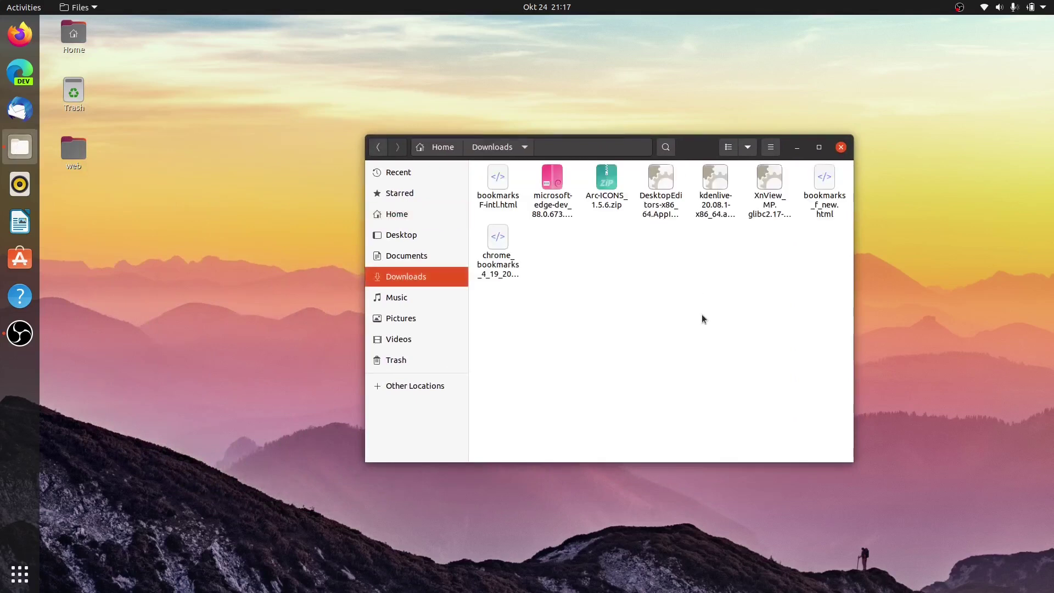
{"action": "left_click", "coordinate": [659, 177]}
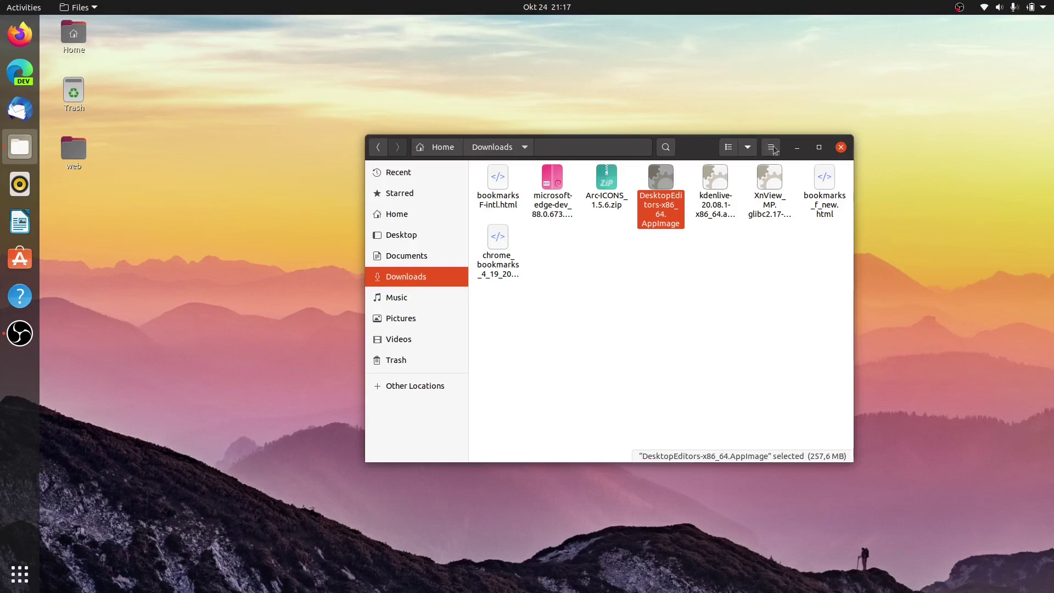
Step: Close the file manager and bring Ubuntu Software back up on its Explore page
{"action": "left_click", "coordinate": [841, 147]}
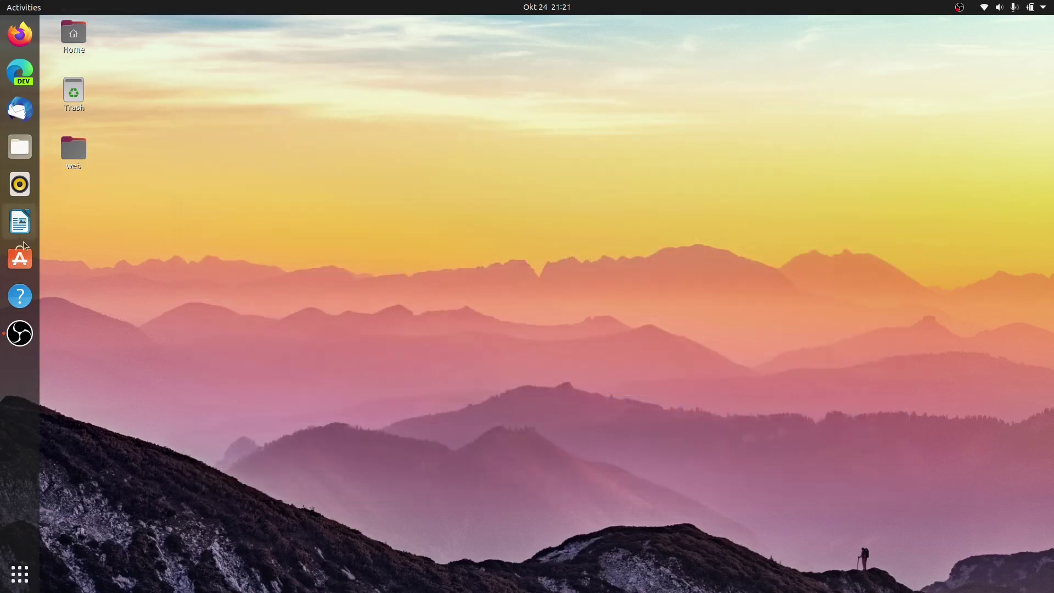
{"action": "left_click", "coordinate": [21, 257]}
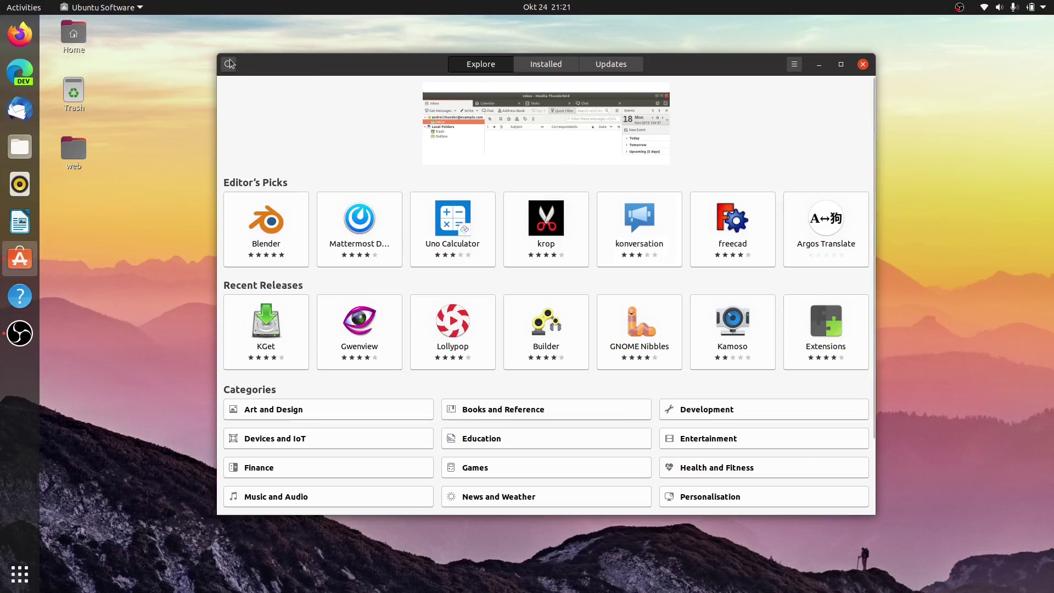
Step: Start installing Audacity on the latest/stable channel from the Music and Audio category
{"action": "left_click", "coordinate": [299, 498]}
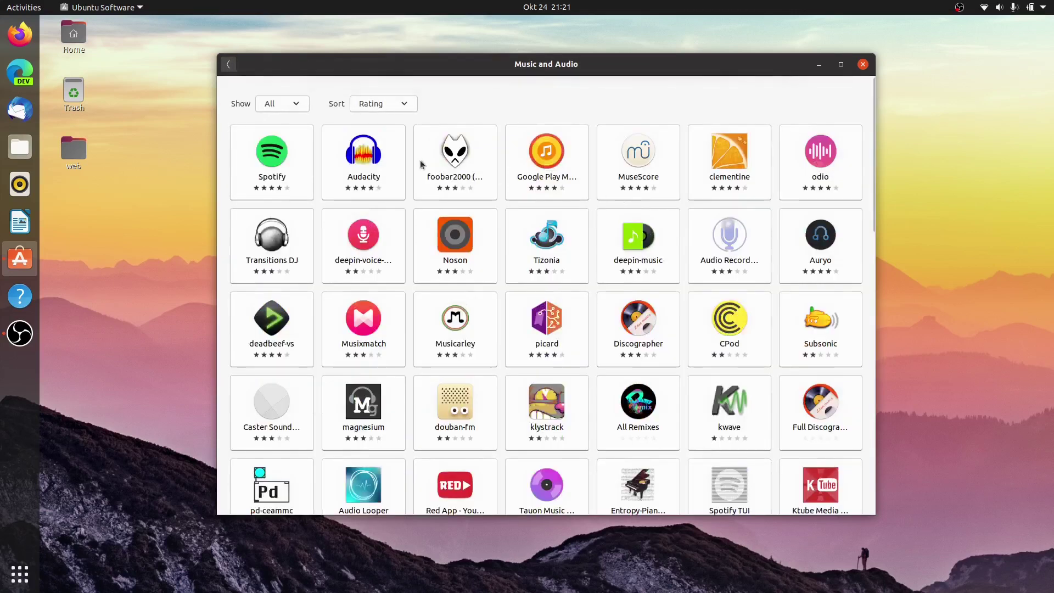
{"action": "left_click", "coordinate": [385, 165]}
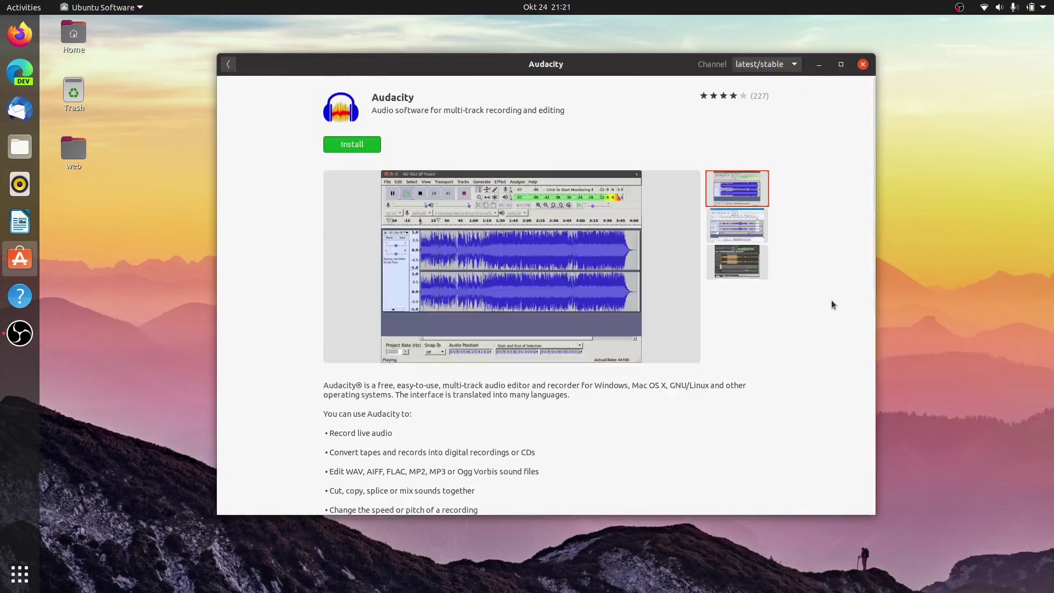
{"action": "scroll", "coordinate": [825, 305], "scroll_direction": "down", "scroll_amount": 5}
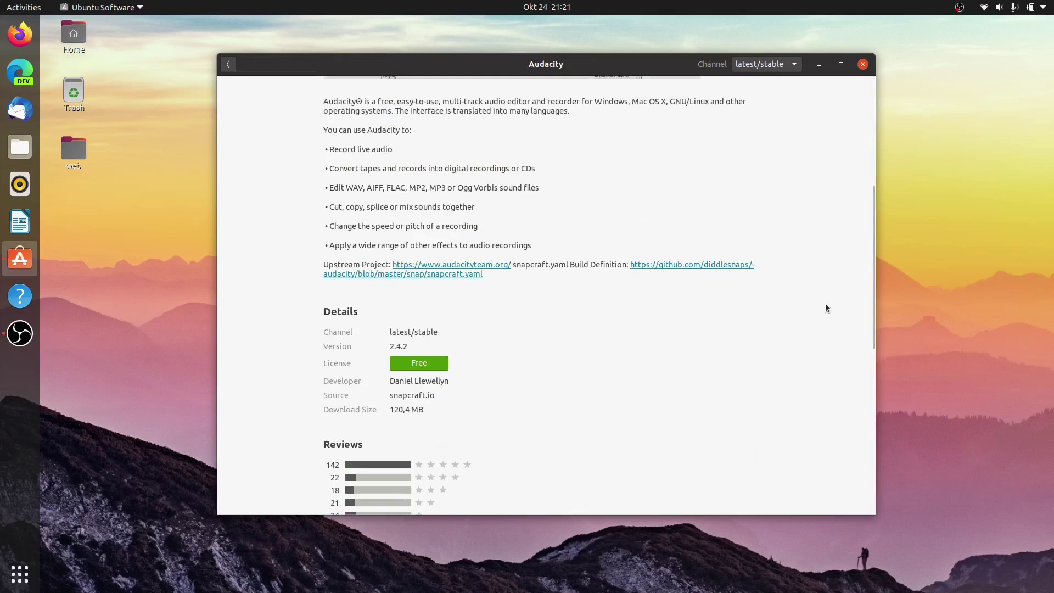
{"action": "scroll", "coordinate": [825, 308], "scroll_direction": "up", "scroll_amount": 5}
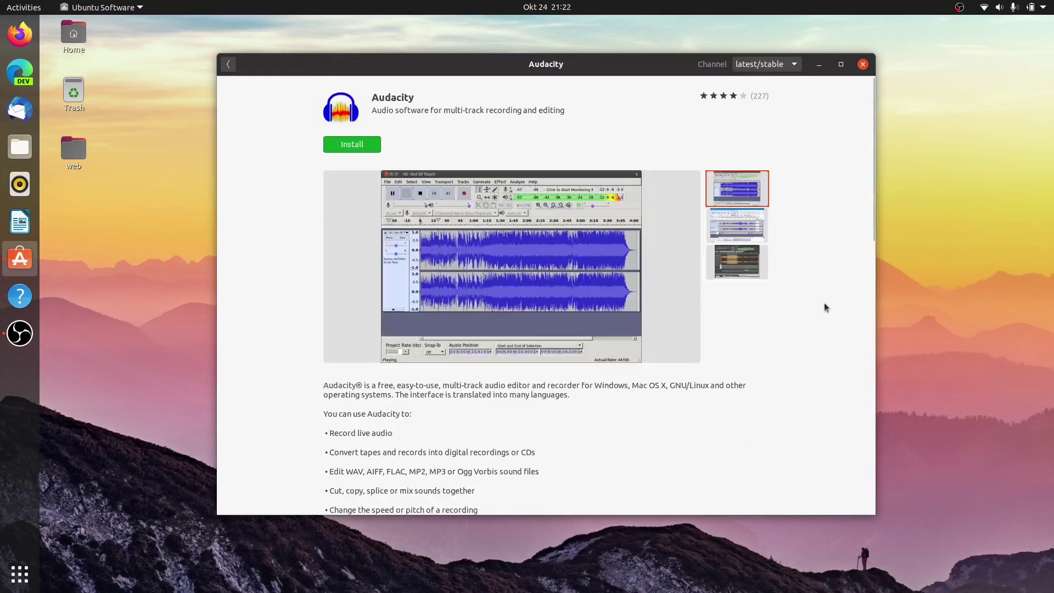
{"action": "left_click", "coordinate": [794, 64]}
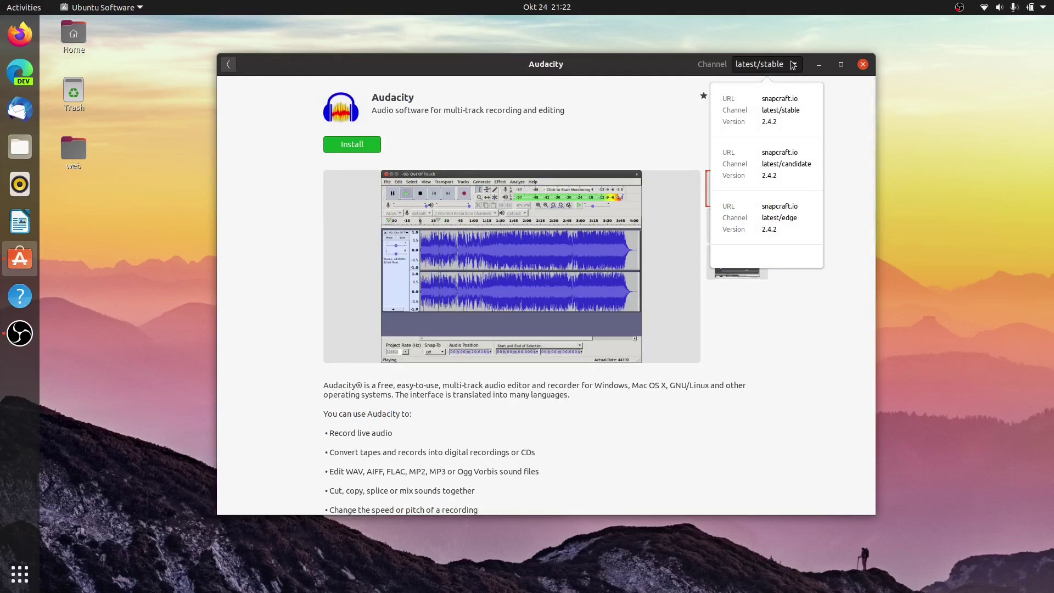
{"action": "left_click", "coordinate": [755, 110]}
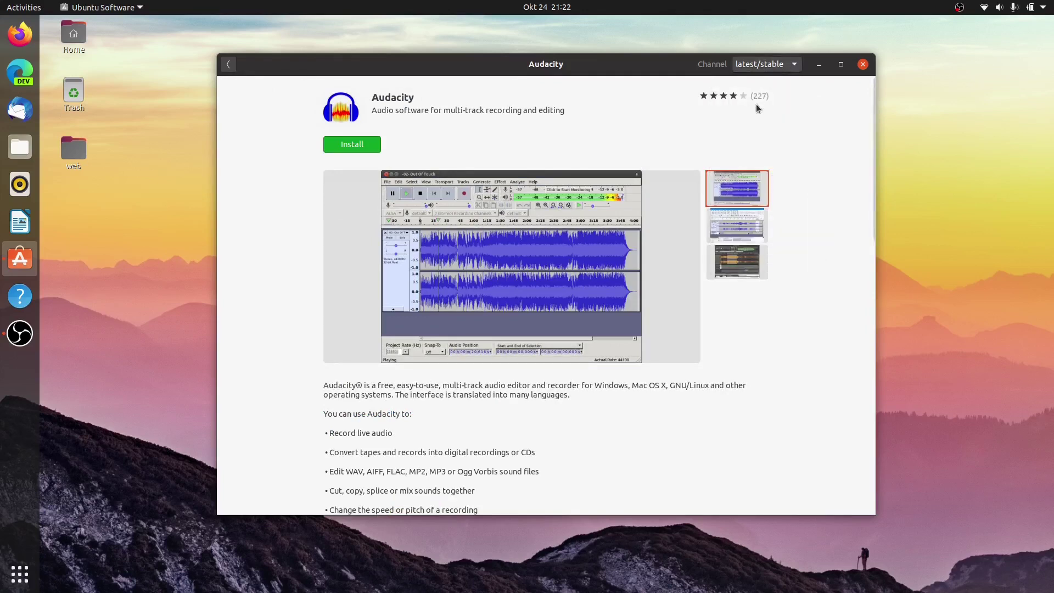
{"action": "left_click", "coordinate": [337, 149]}
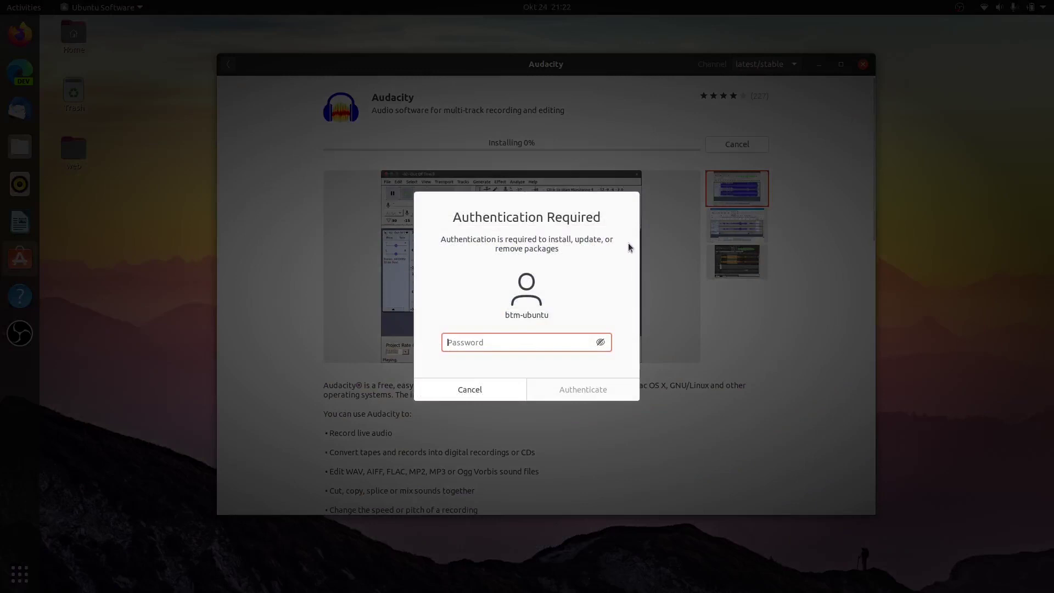
Step: Cancel the password prompt, close Ubuntu Software, and launch Synaptic Package Manager
{"action": "left_click", "coordinate": [503, 386]}
{"action": "left_click", "coordinate": [863, 64]}
{"action": "left_click", "coordinate": [20, 574]}
{"action": "left_click", "coordinate": [384, 366]}
Step: Authenticate Synaptic with the account password and search packages for 'audacity'
{"action": "type", "text": "*********"}
{"action": "key", "text": "Return"}
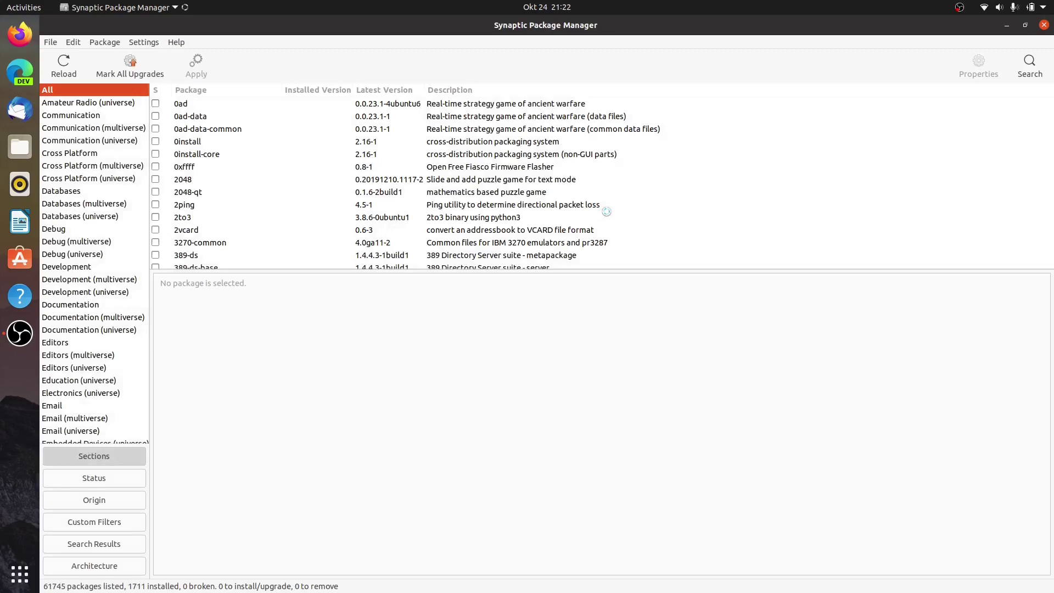
{"action": "key", "text": "ctrl+f"}
{"action": "type", "text": "audacity"}
{"action": "key", "text": "Return"}
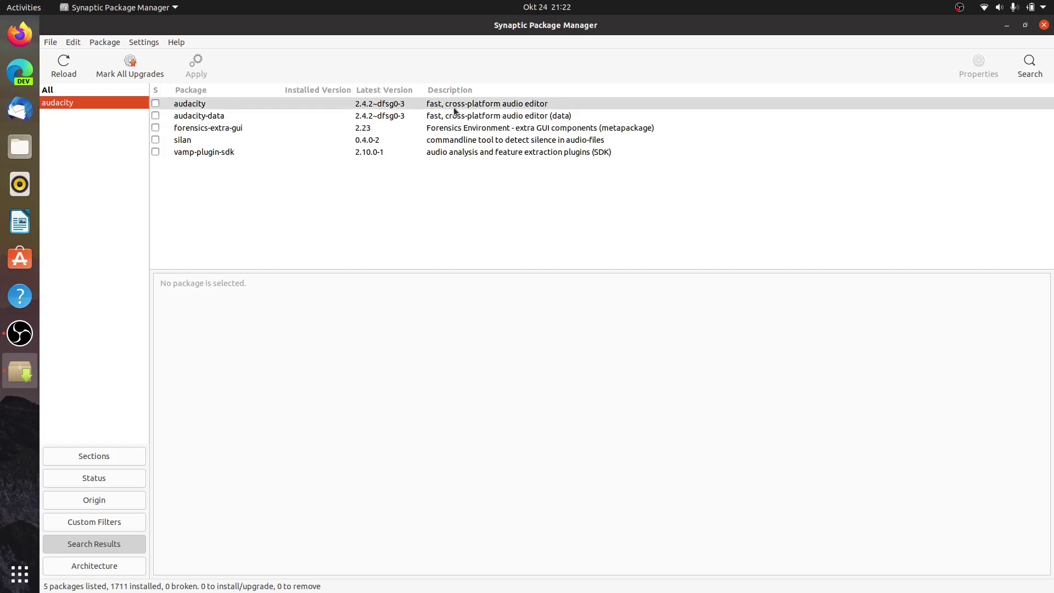
Step: Mark audacity and its required packages for installation, apply the changes, and close Synaptic
{"action": "left_click", "coordinate": [455, 109]}
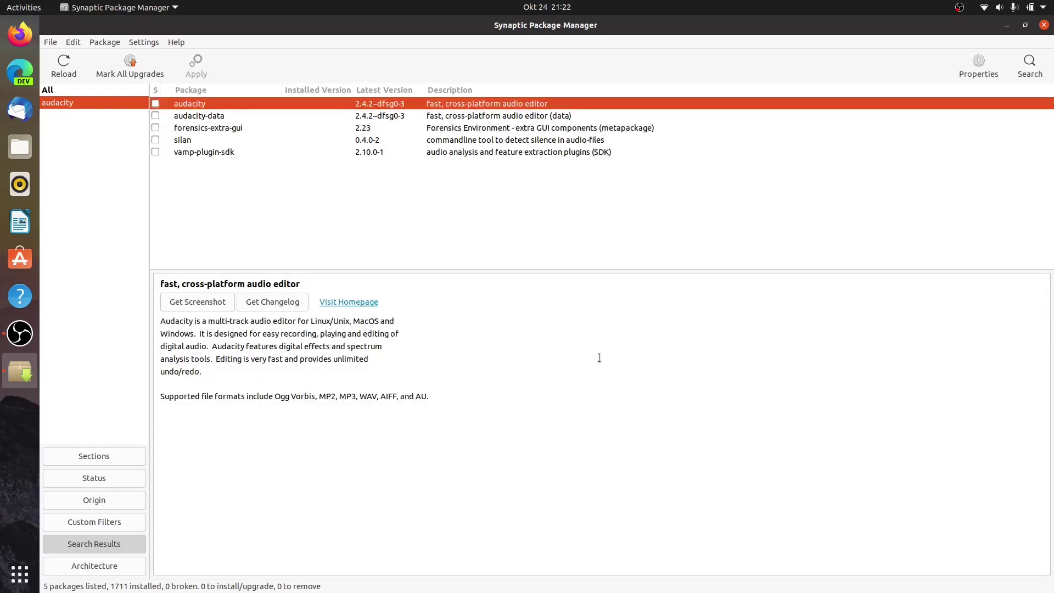
{"action": "right_click", "coordinate": [229, 103]}
{"action": "left_click", "coordinate": [264, 122]}
{"action": "left_click", "coordinate": [640, 395]}
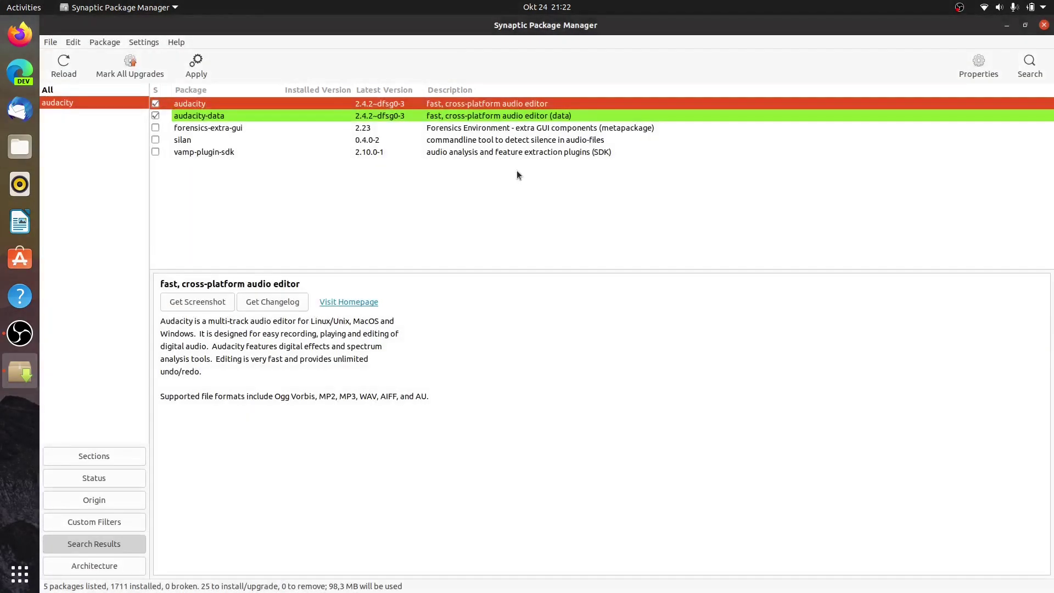
{"action": "left_click", "coordinate": [196, 66]}
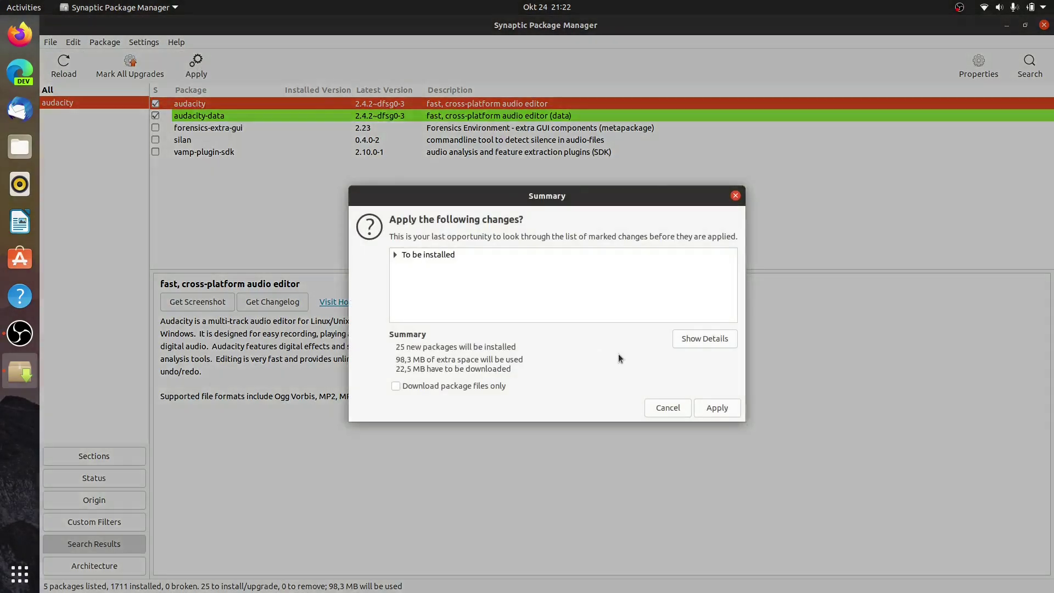
{"action": "left_click", "coordinate": [717, 407]}
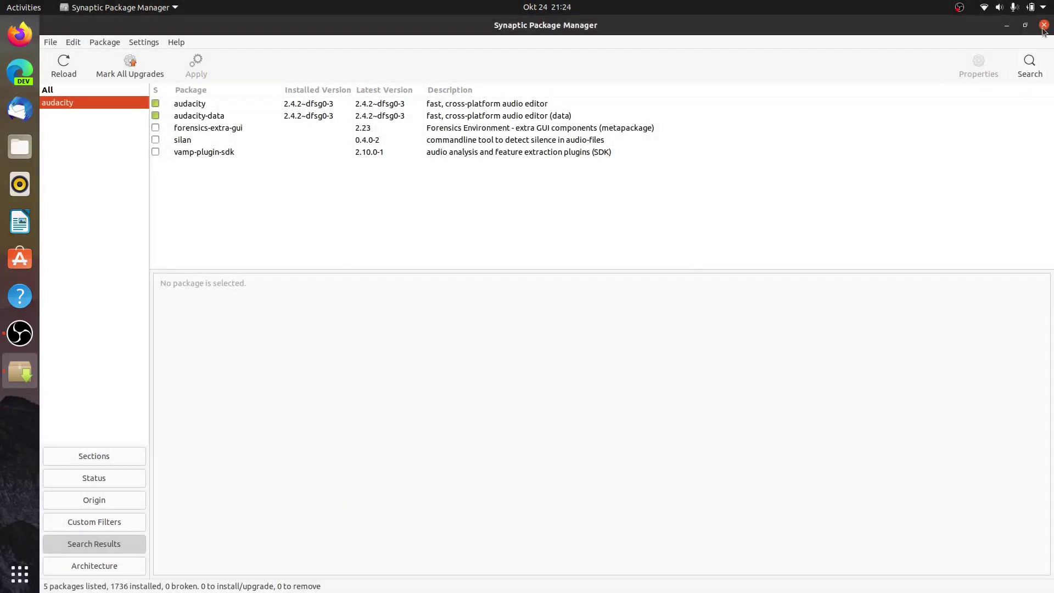
{"action": "left_click", "coordinate": [1044, 25]}
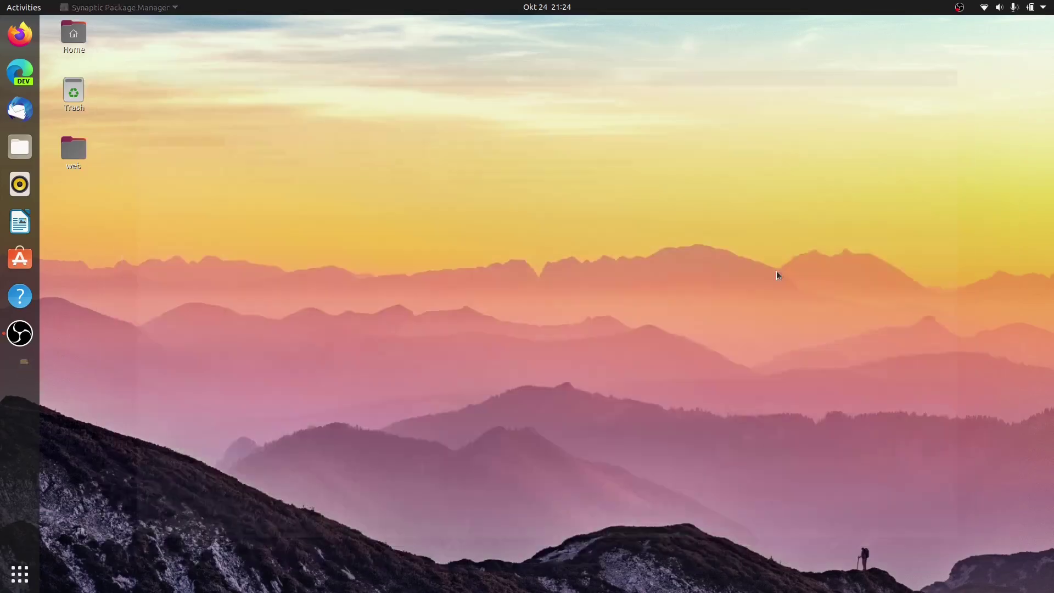
Step: Drag the Audacity icon onto the first app grid page and launch Audacity
{"action": "left_click", "coordinate": [20, 574]}
{"action": "scroll", "coordinate": [710, 355], "scroll_direction": "down", "scroll_amount": 1}
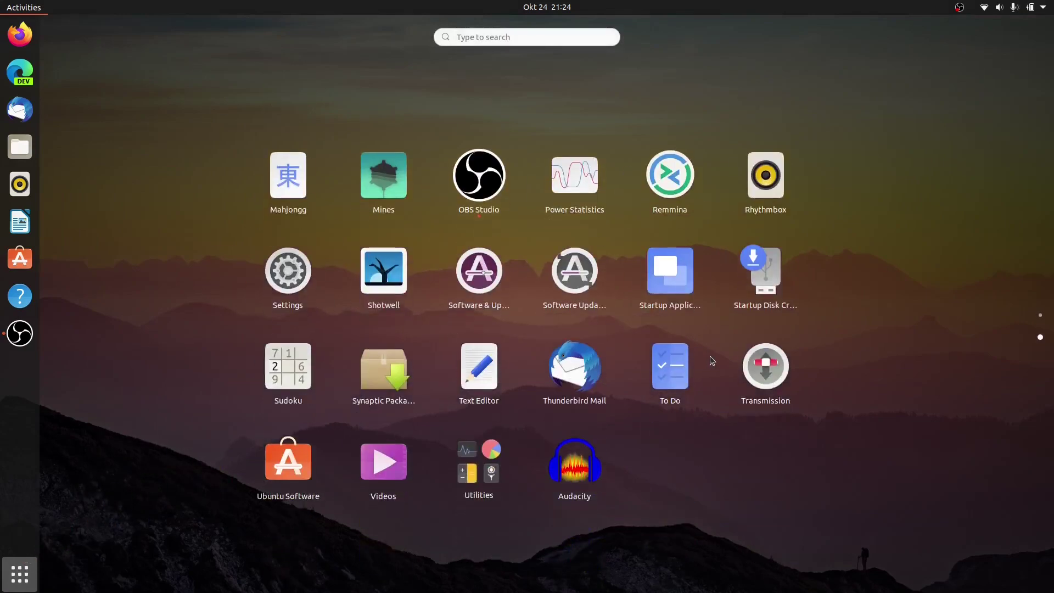
{"action": "left_click_drag", "start_coordinate": [570, 474], "coordinate": [522, 173]}
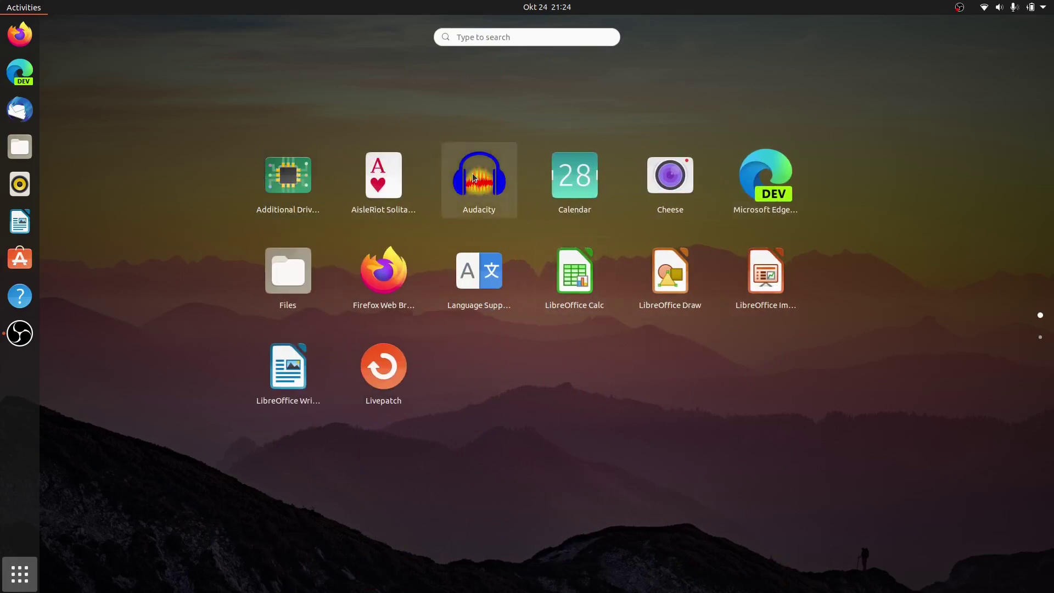
{"action": "key", "text": "super"}
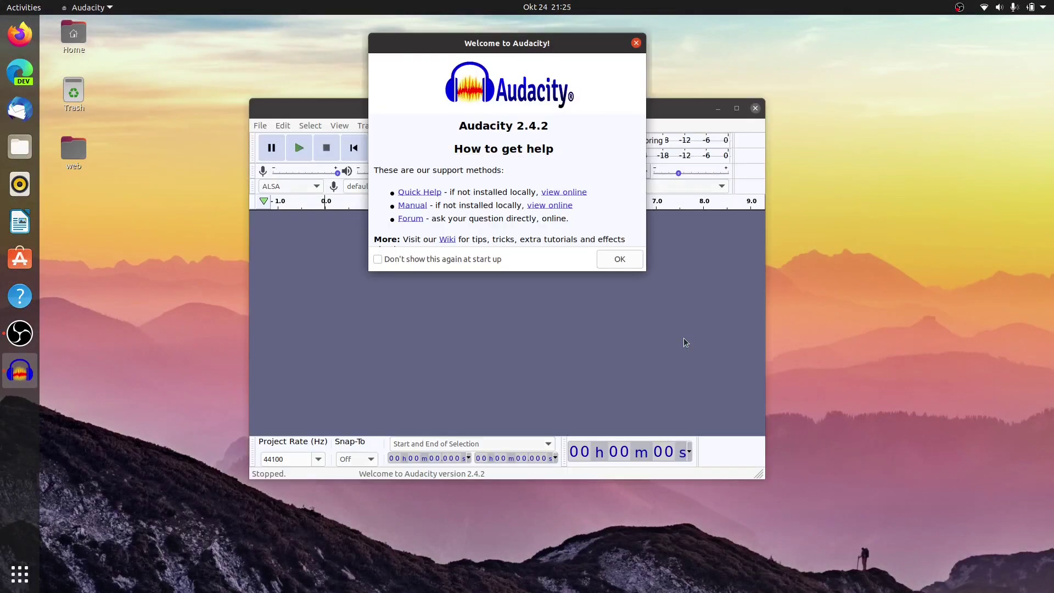
Step: Dismiss the welcome message, view Help > About showing version 2.4.2, then quit Audacity
{"action": "left_click", "coordinate": [619, 258]}
{"action": "left_click", "coordinate": [737, 108]}
{"action": "left_click", "coordinate": [373, 42]}
{"action": "left_click", "coordinate": [401, 112]}
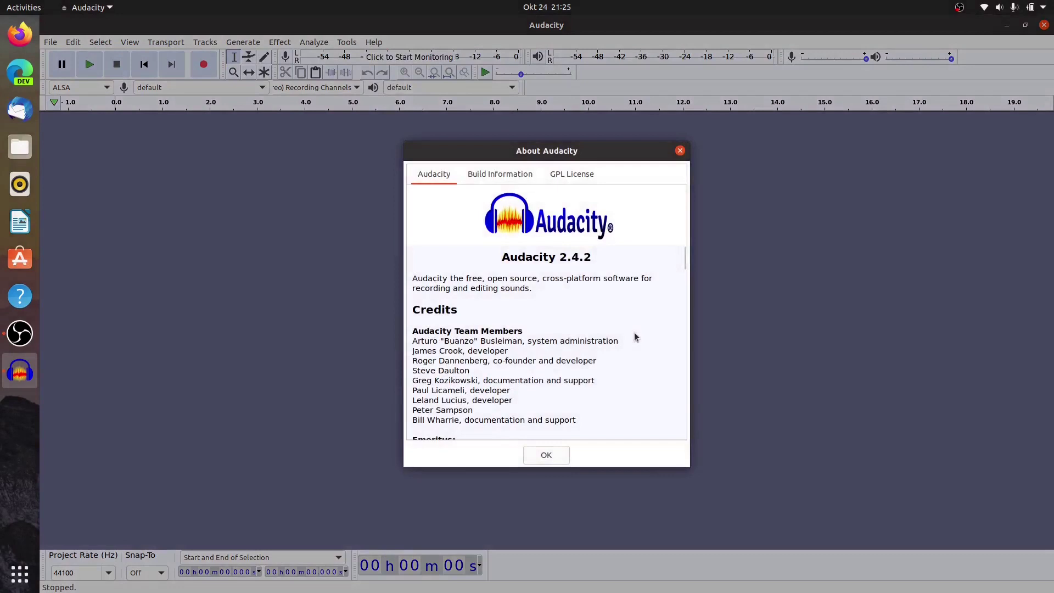
{"action": "left_click", "coordinate": [552, 455]}
{"action": "left_click", "coordinate": [1044, 24]}
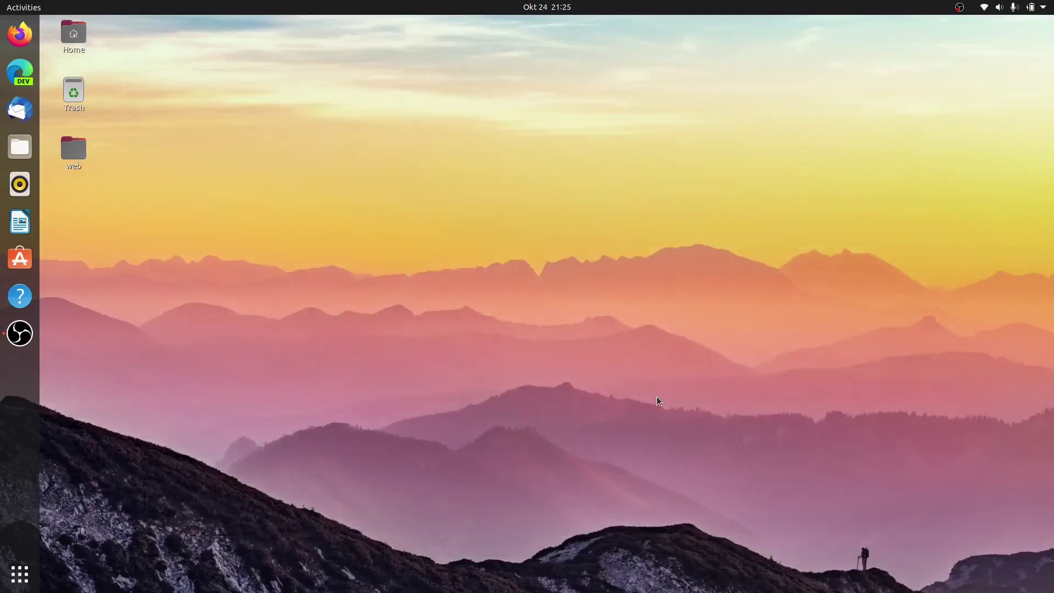
{"action": "left_click", "coordinate": [19, 147]}
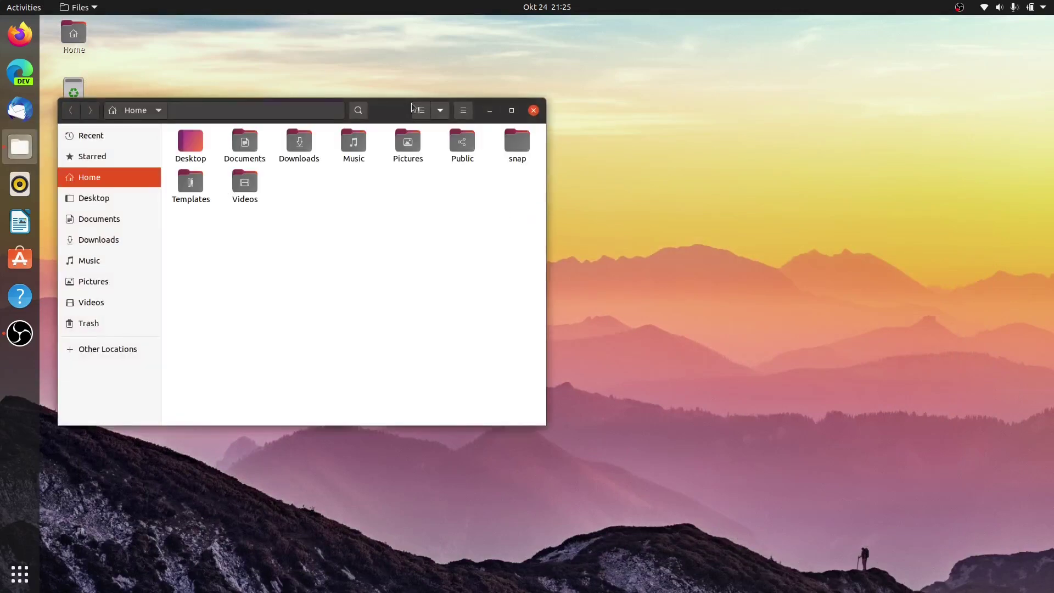
{"action": "left_click_drag", "start_coordinate": [398, 112], "coordinate": [630, 169]}
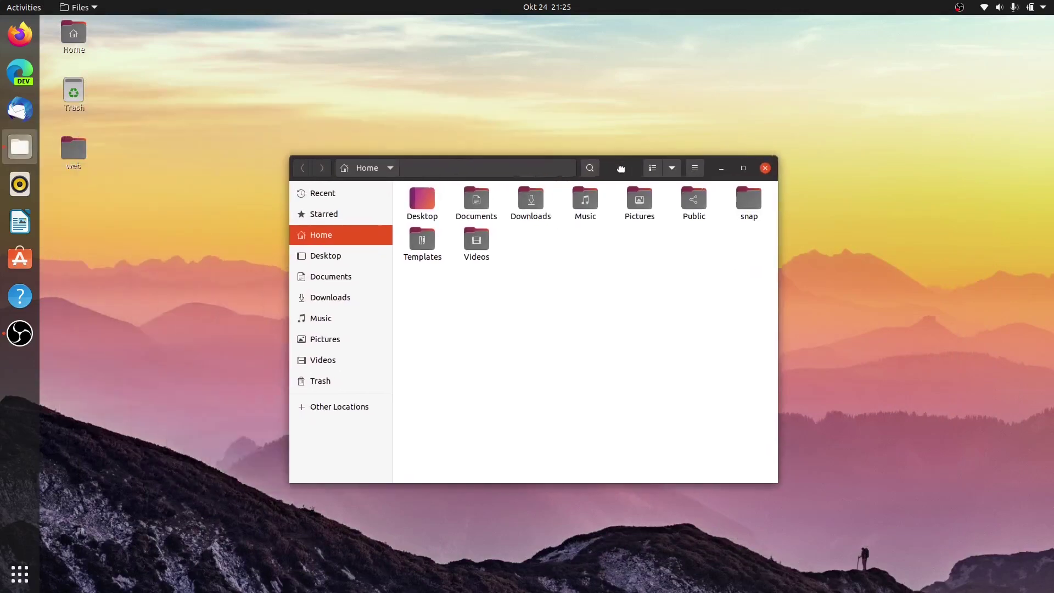
{"action": "double_click", "coordinate": [746, 195]}
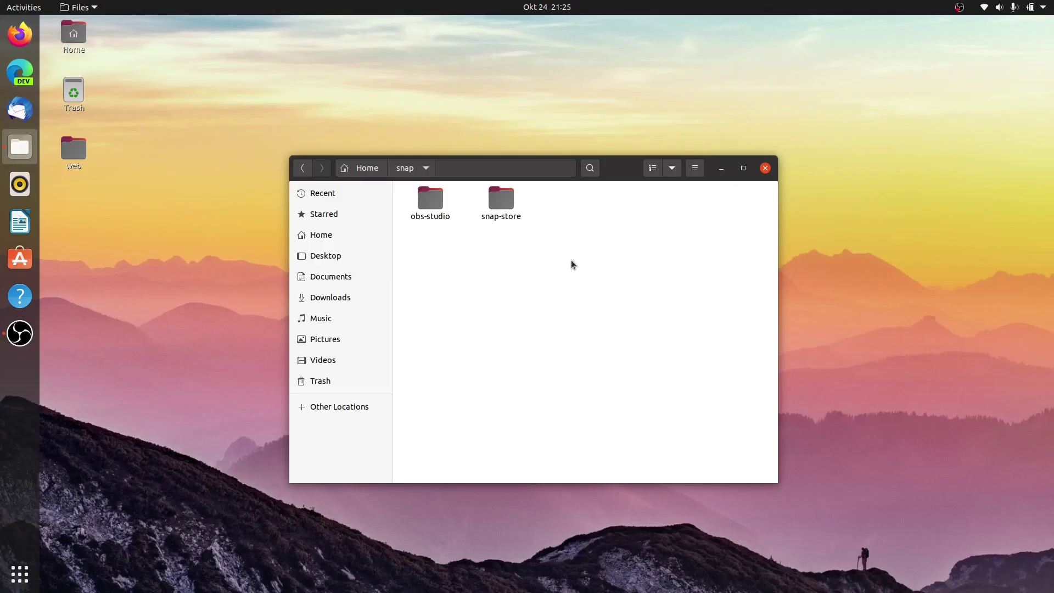
{"action": "left_click", "coordinate": [765, 168]}
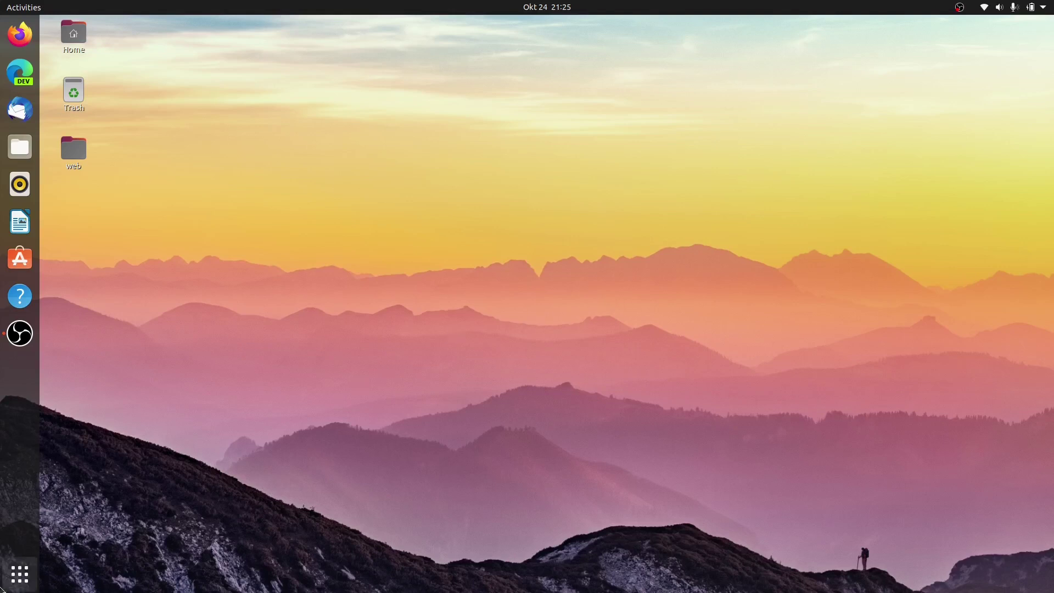
{"action": "left_click", "coordinate": [19, 574]}
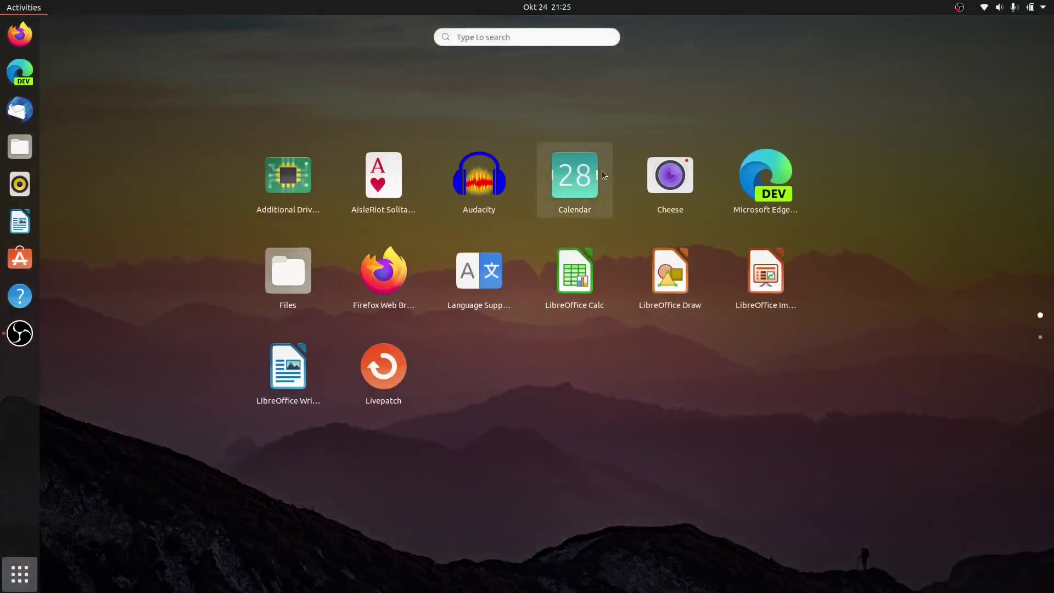
{"action": "type", "text": "ter"}
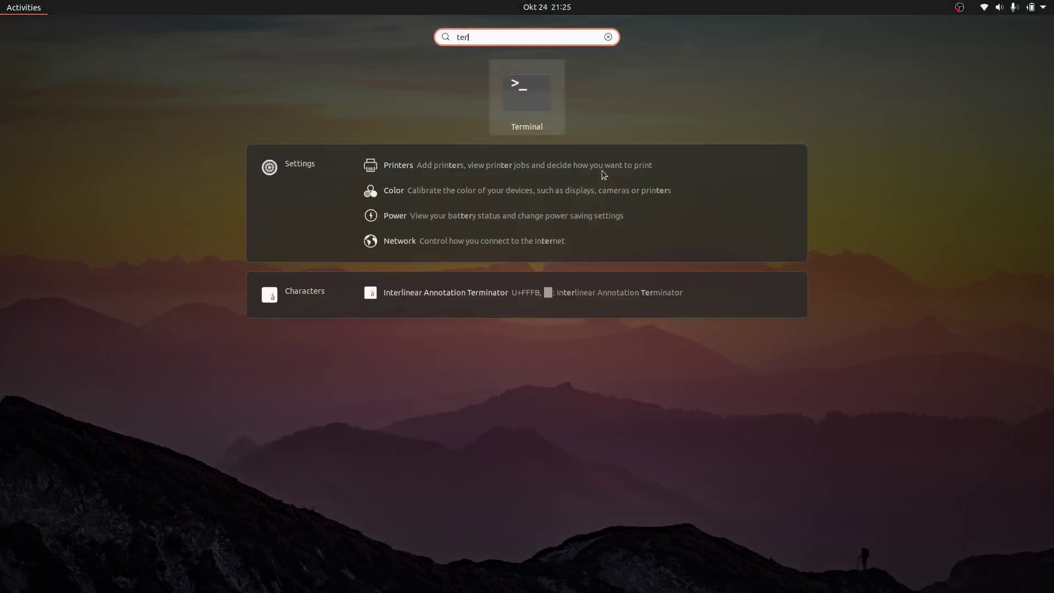
{"action": "key", "text": "Return"}
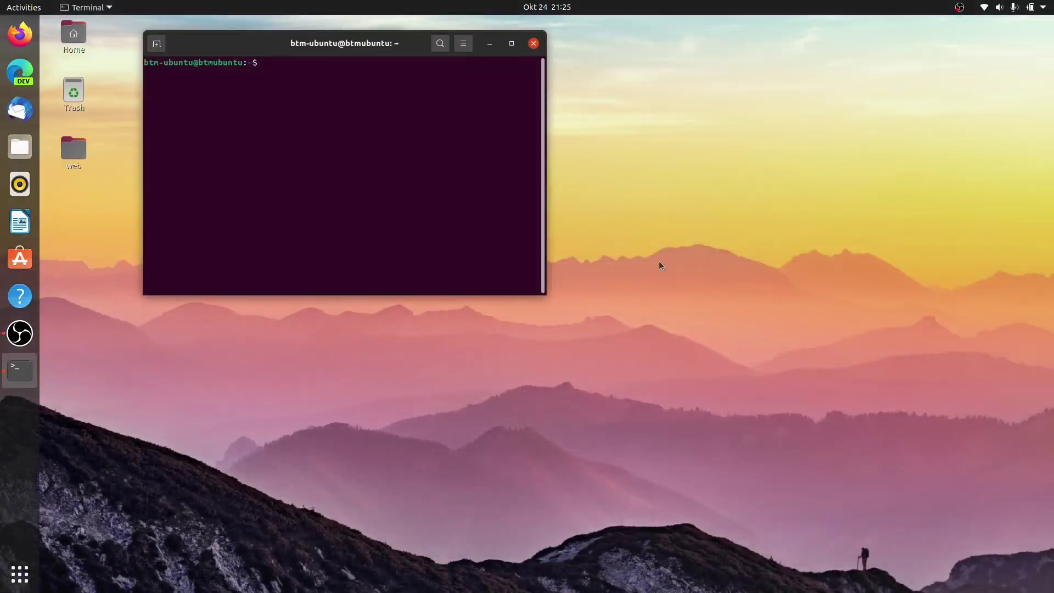
{"action": "left_click_drag", "start_coordinate": [413, 42], "coordinate": [562, 124]}
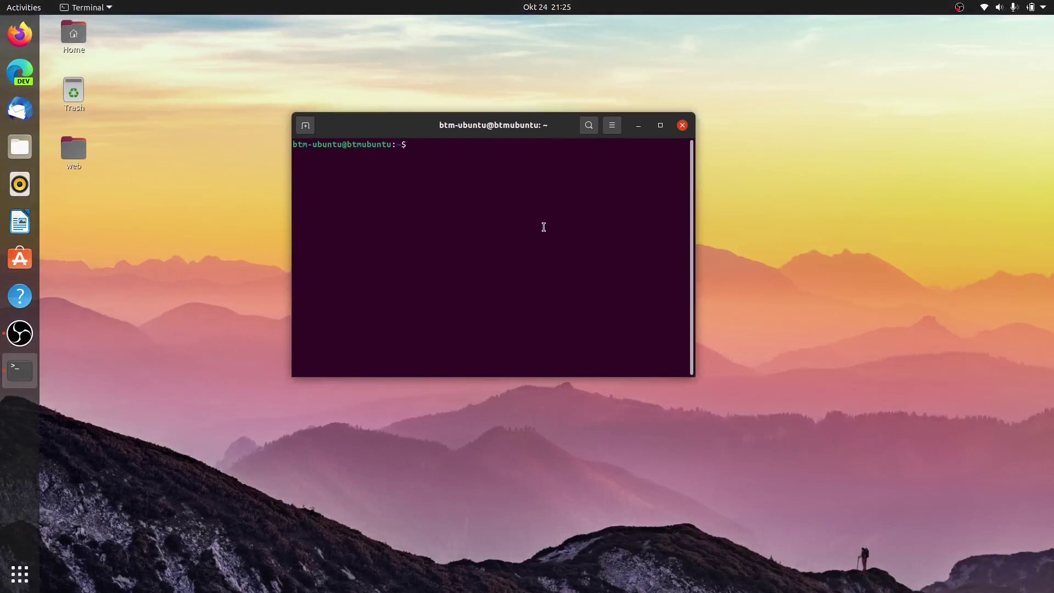
{"action": "type", "text": "snap list"}
{"action": "key", "text": "Return"}
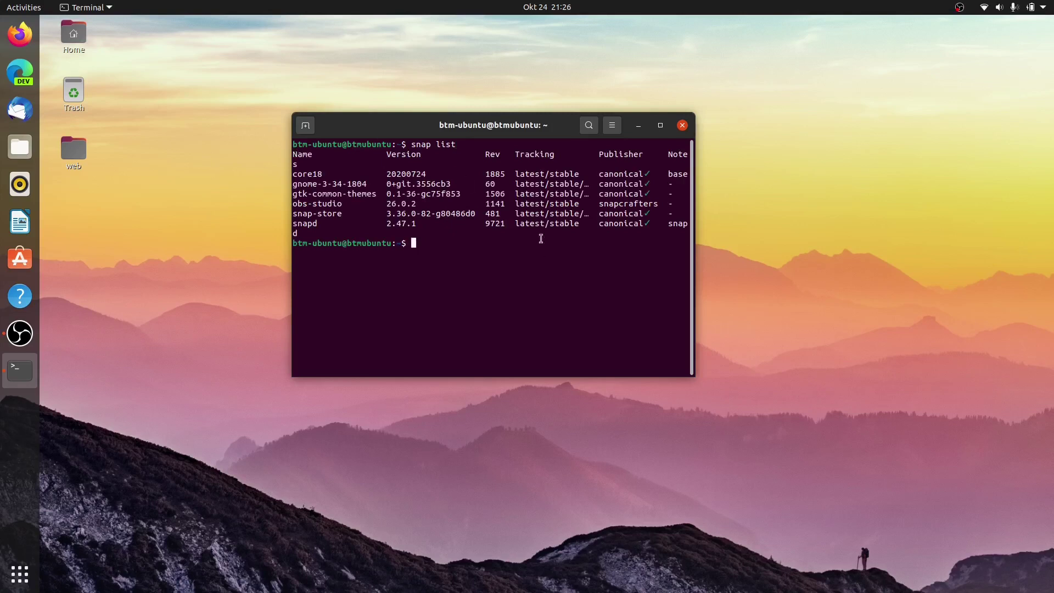
{"action": "left_click", "coordinate": [683, 125]}
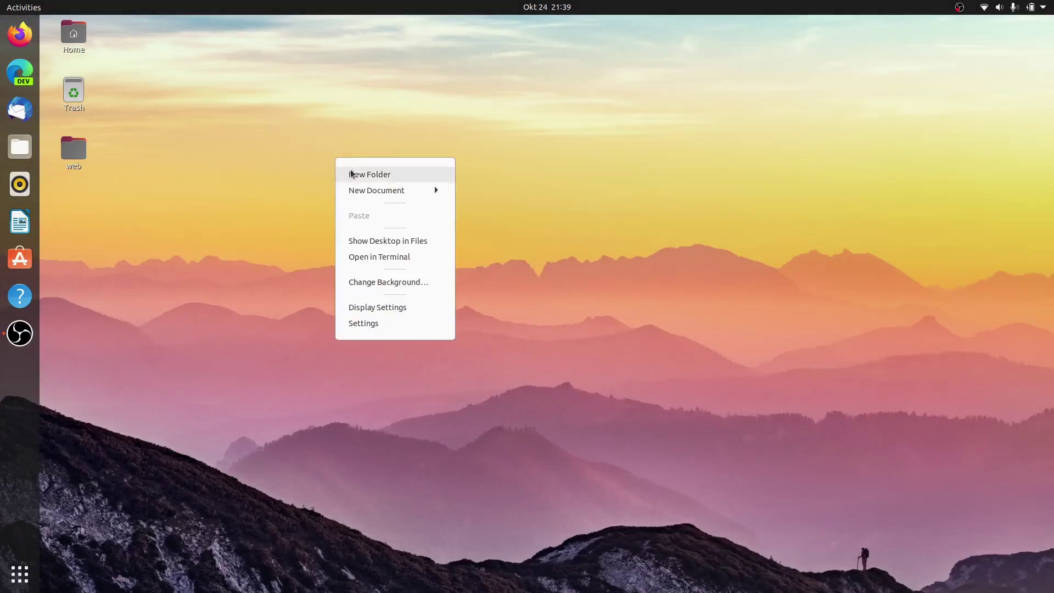
Step: Add north-america-1803504_1920.jpg from the wallpapers folder and set it as the desktop background
{"action": "left_click", "coordinate": [400, 324]}
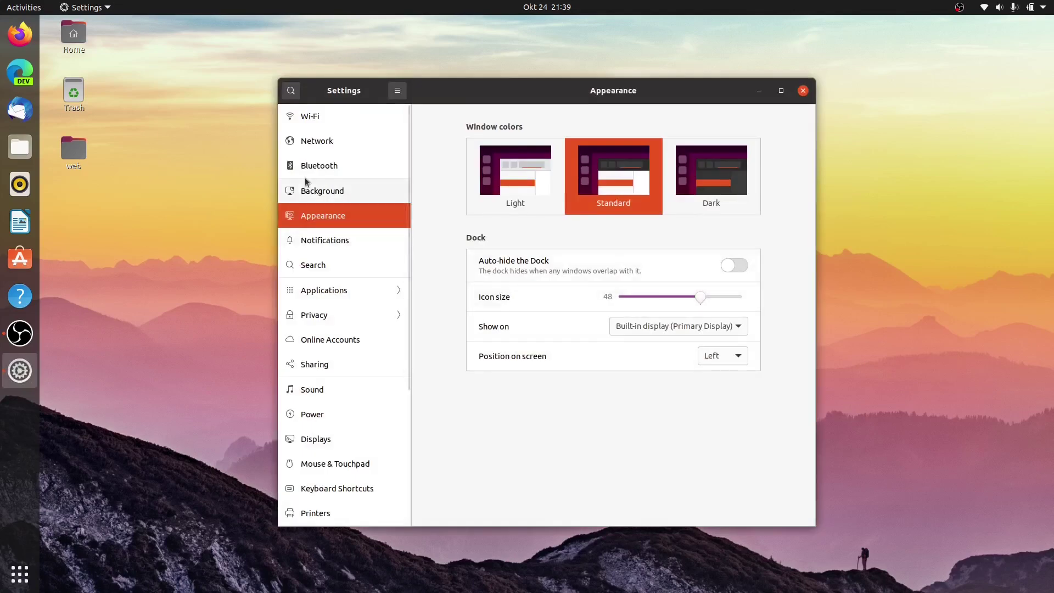
{"action": "left_click", "coordinate": [310, 191]}
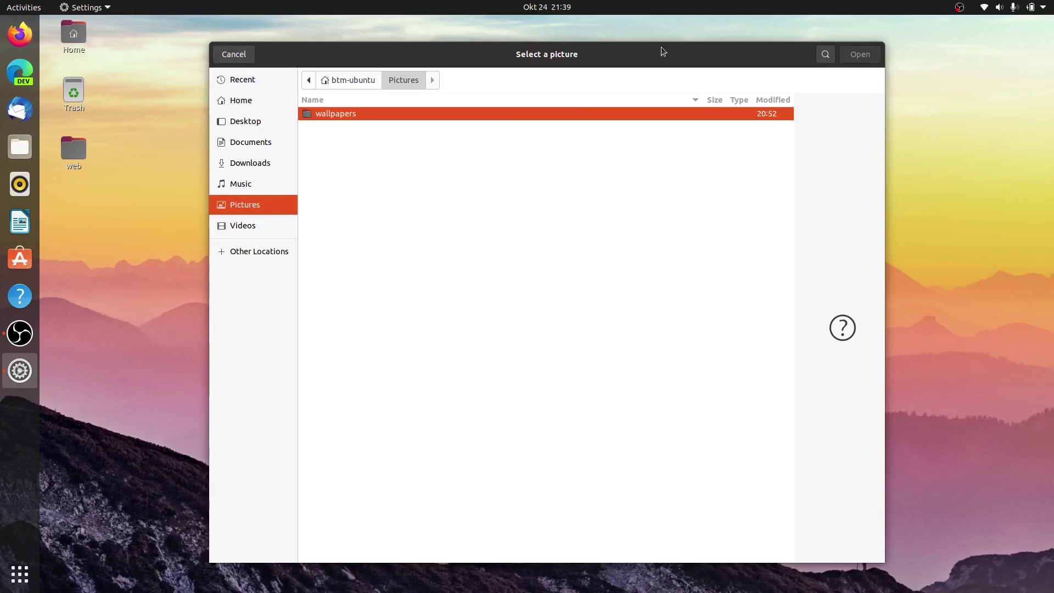
{"action": "double_click", "coordinate": [384, 113]}
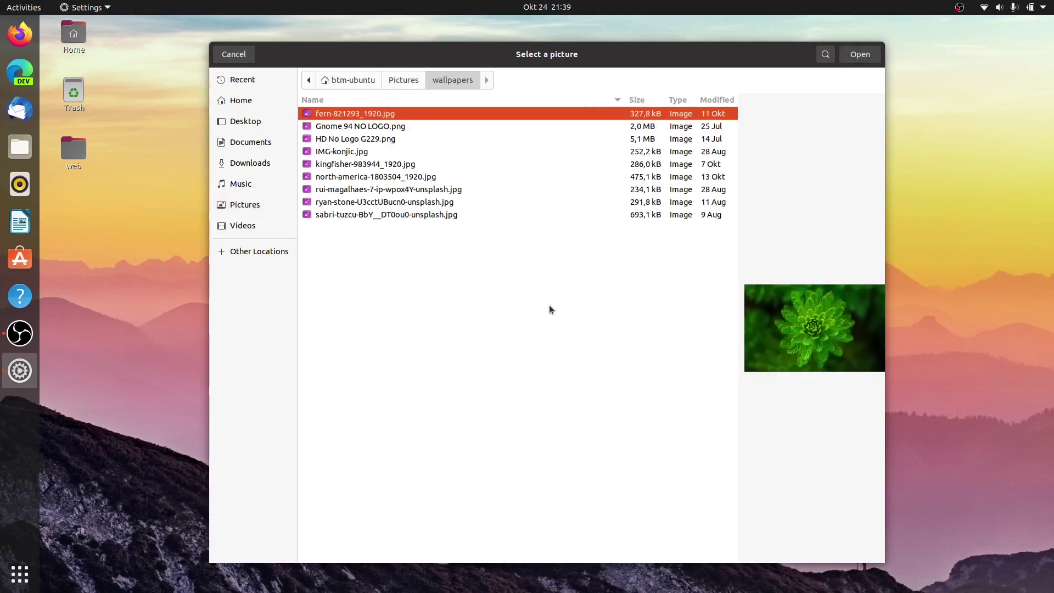
{"action": "left_click", "coordinate": [421, 177]}
{"action": "left_click", "coordinate": [860, 54]}
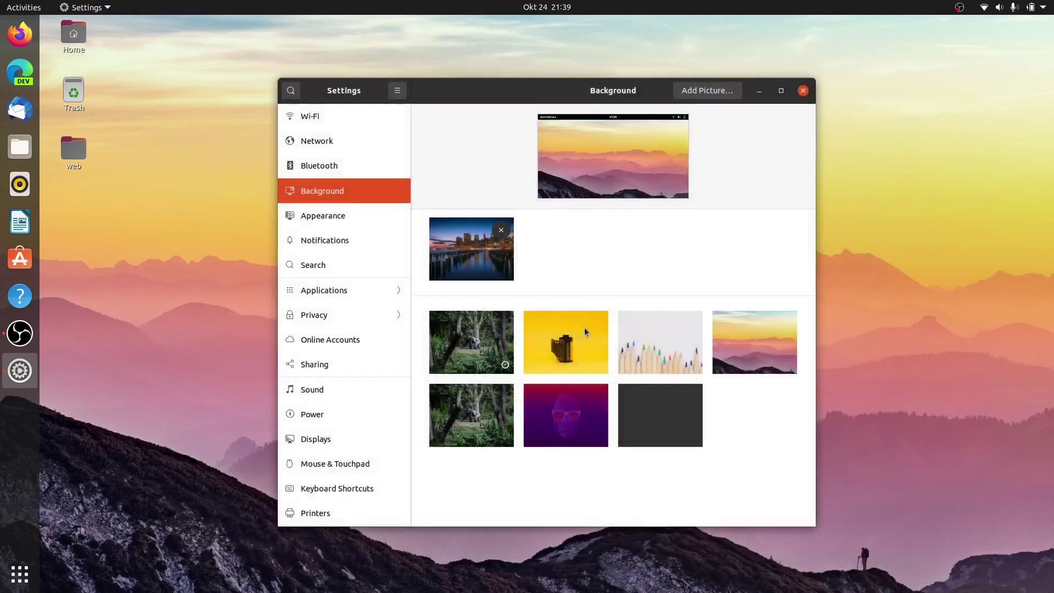
{"action": "left_click", "coordinate": [458, 253]}
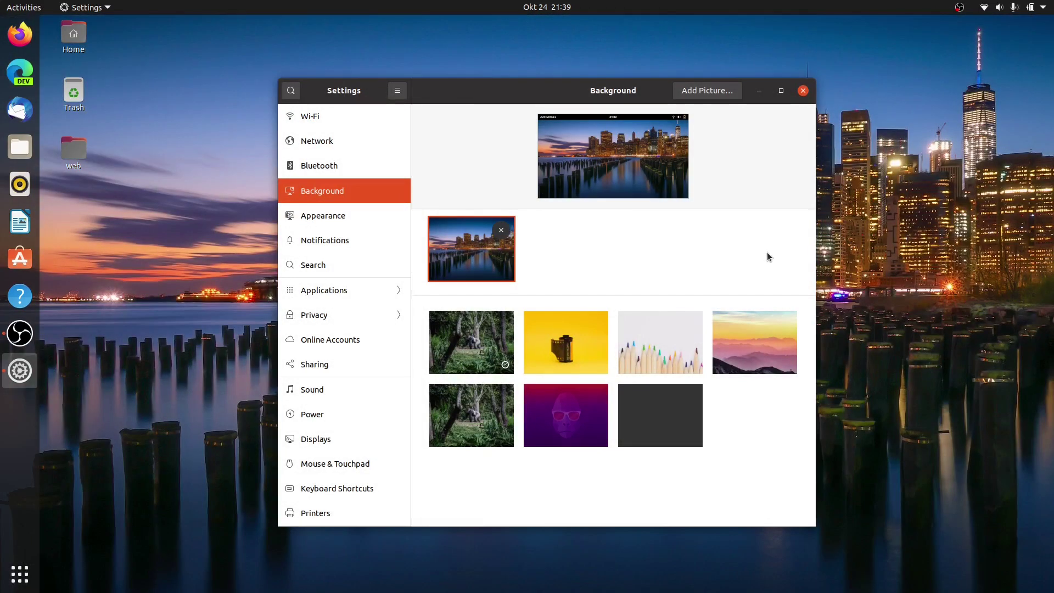
{"action": "key", "text": "ctrl+q"}
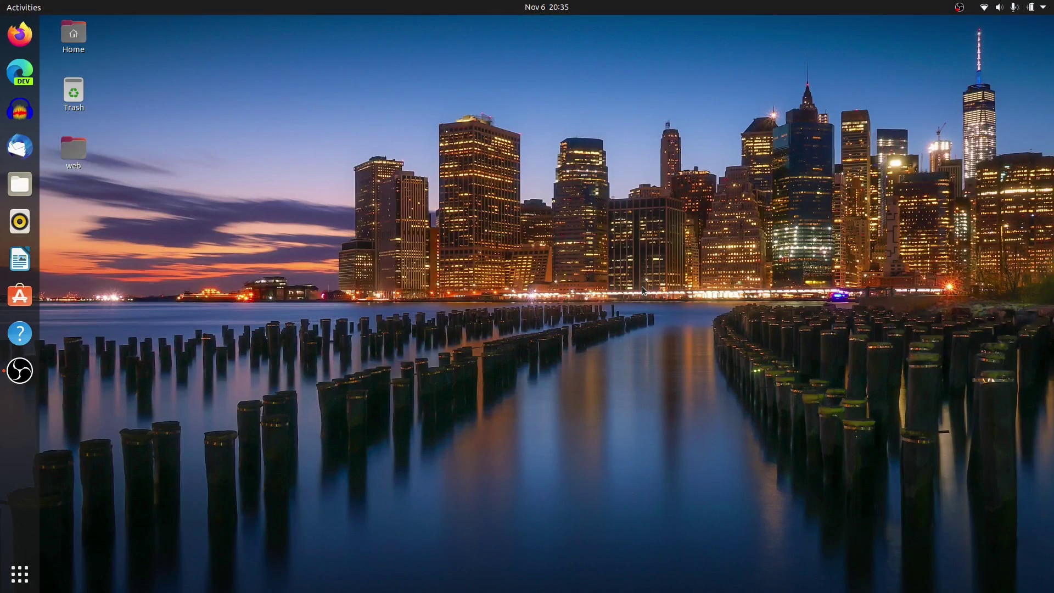
{"action": "left_click", "coordinate": [547, 9]}
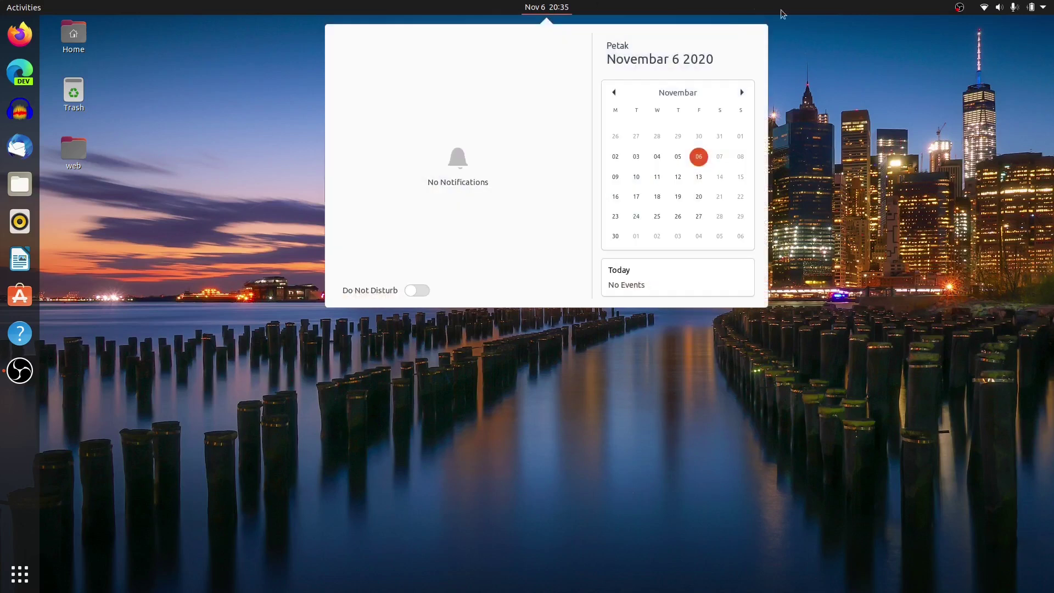
{"action": "left_click", "coordinate": [785, 375]}
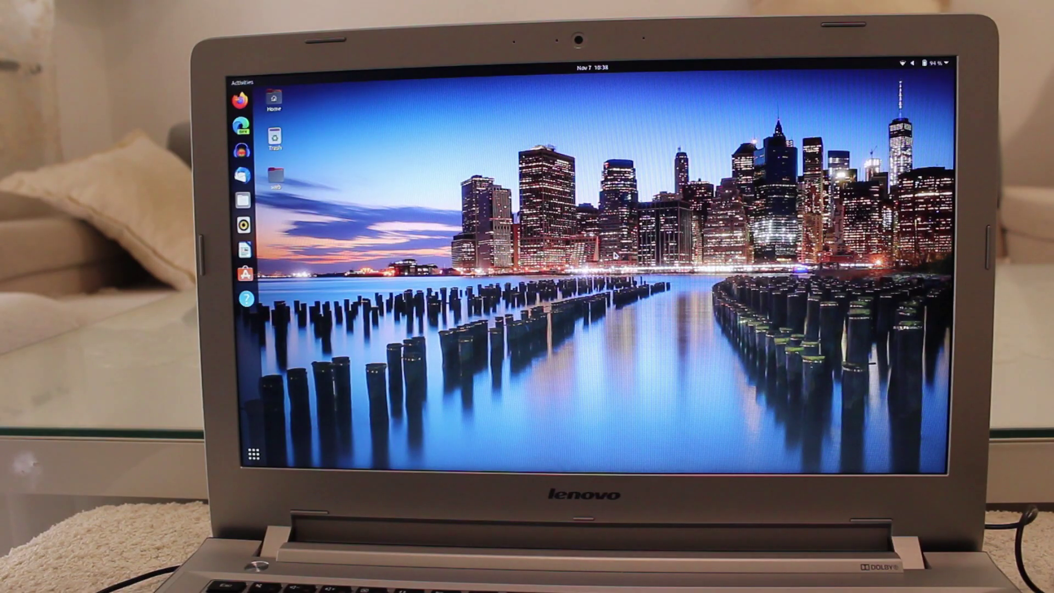
Step: Switch on Show Battery Percentage on the Power page of Settings
{"action": "right_click", "coordinate": [614, 254]}
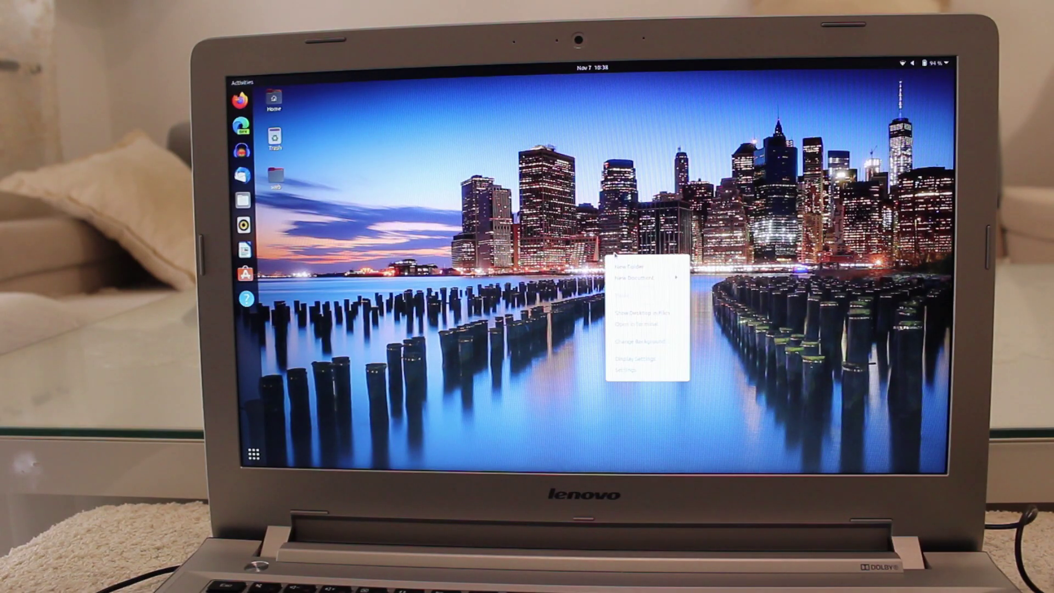
{"action": "left_click", "coordinate": [628, 371]}
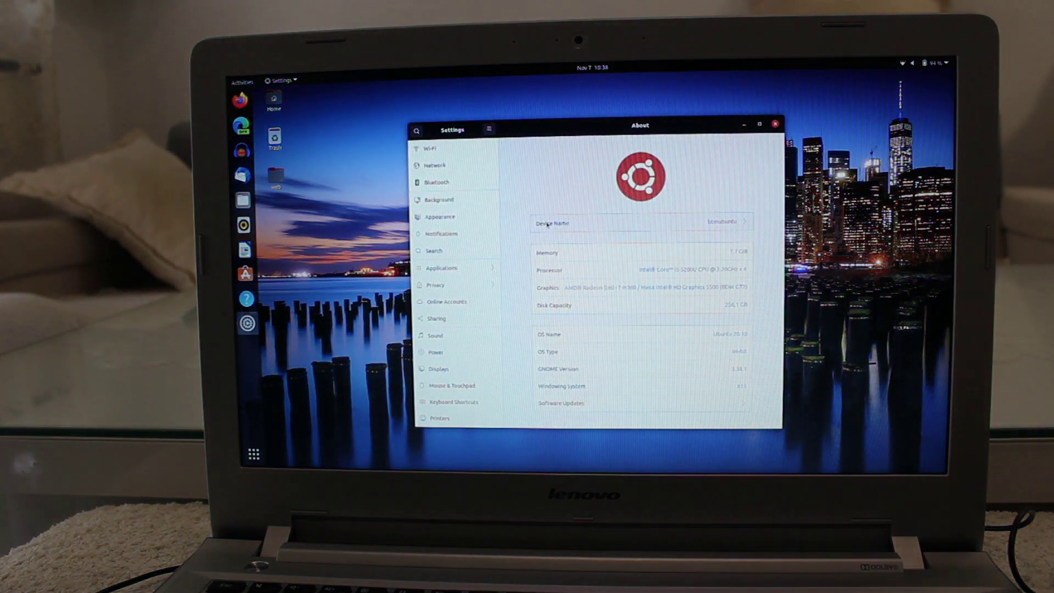
{"action": "left_click", "coordinate": [435, 352]}
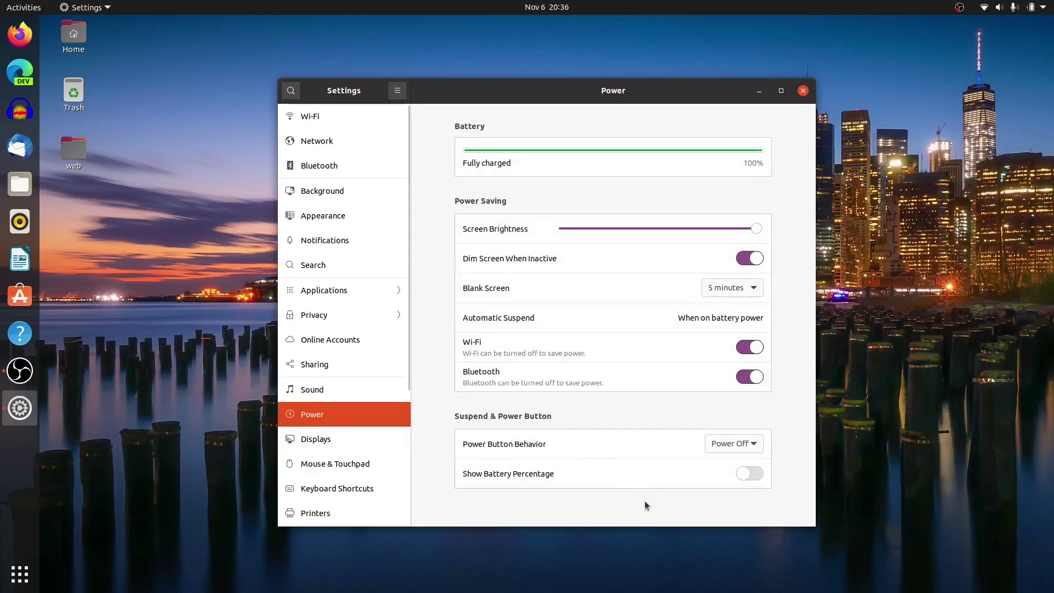
{"action": "left_click", "coordinate": [757, 473]}
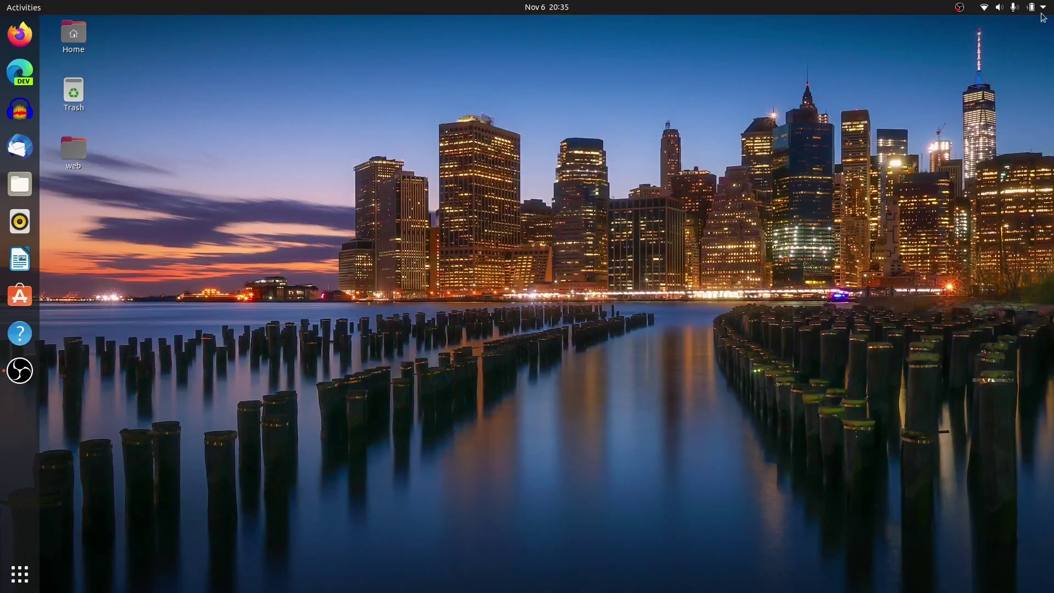
Step: Expand Power Off / Log Out in the top-right system menu to reveal Restart
{"action": "left_click", "coordinate": [1043, 8]}
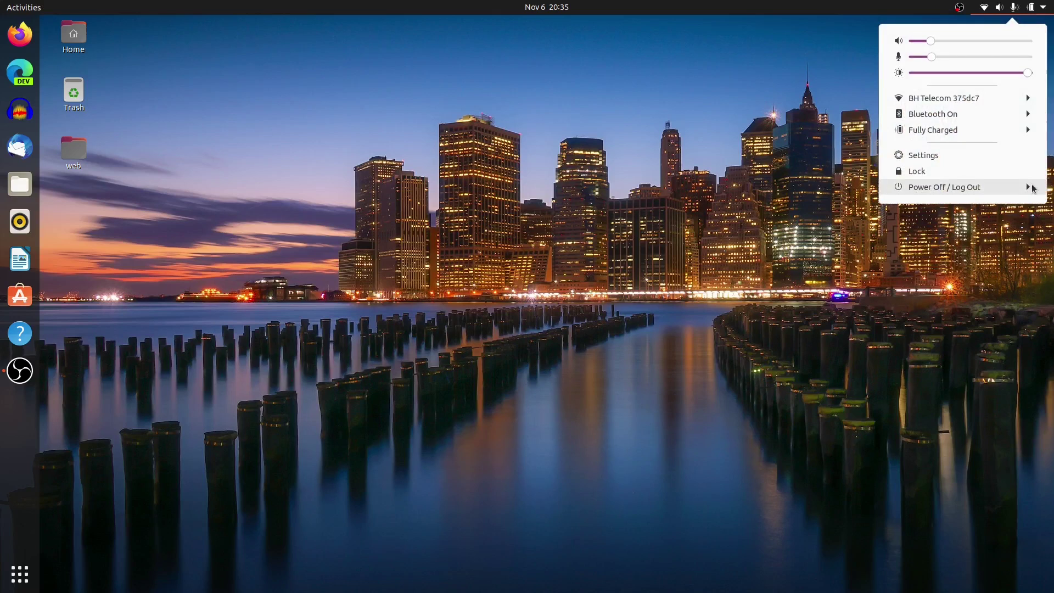
{"action": "left_click", "coordinate": [1030, 186]}
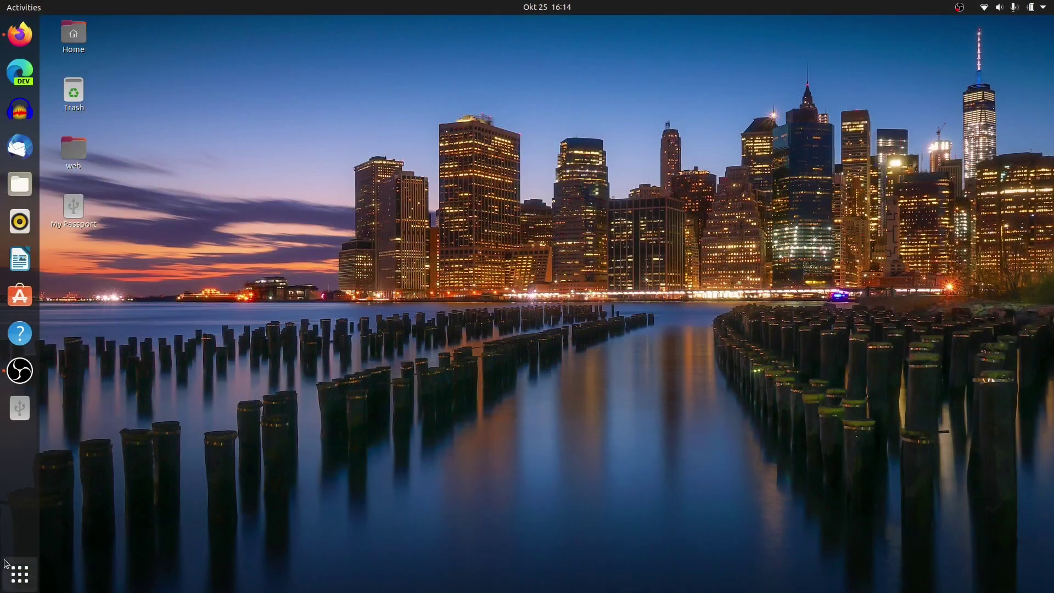
Step: Drag LibreOffice Writer, Calc and Draw together into an Office folder in the app grid
{"action": "key", "text": "super"}
{"action": "key", "text": "super"}
{"action": "scroll", "coordinate": [680, 386], "scroll_direction": "down", "scroll_amount": 1}
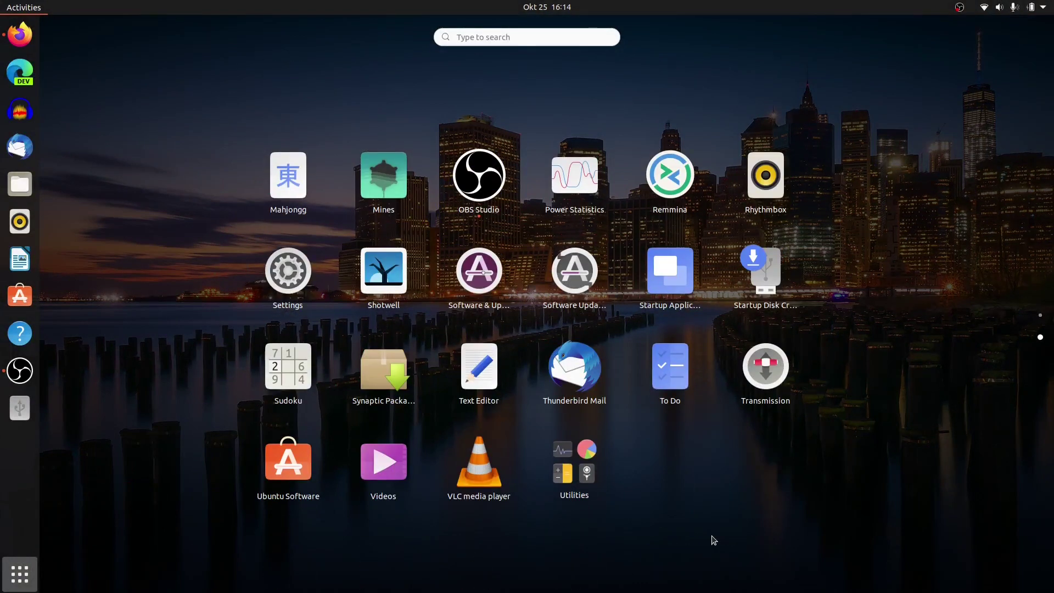
{"action": "scroll", "coordinate": [713, 536], "scroll_direction": "up", "scroll_amount": 1}
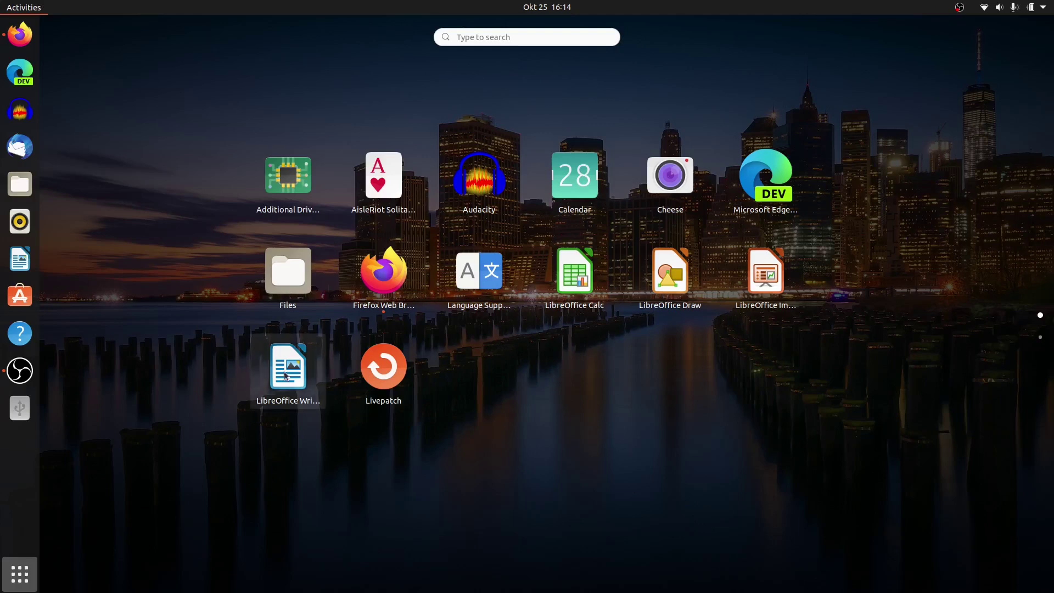
{"action": "mouse_move", "coordinate": [285, 376]}
{"action": "left_mouse_down"}
{"action": "mouse_move", "coordinate": [458, 335]}
{"action": "mouse_move", "coordinate": [567, 268]}
{"action": "mouse_move", "coordinate": [668, 267]}
{"action": "mouse_move", "coordinate": [575, 263]}
{"action": "left_mouse_up"}
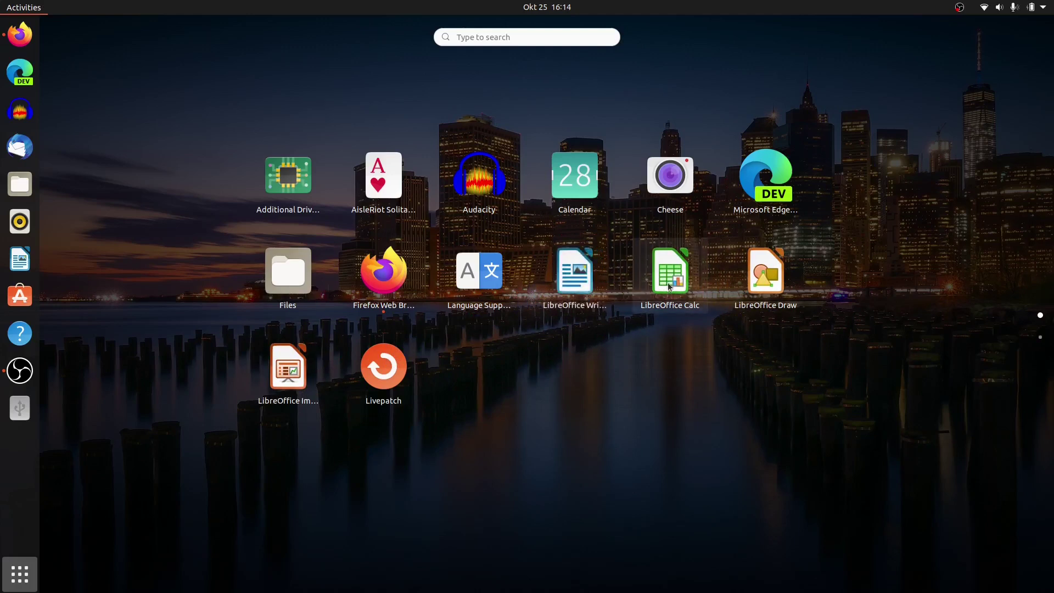
{"action": "left_click_drag", "start_coordinate": [670, 269], "coordinate": [579, 272]}
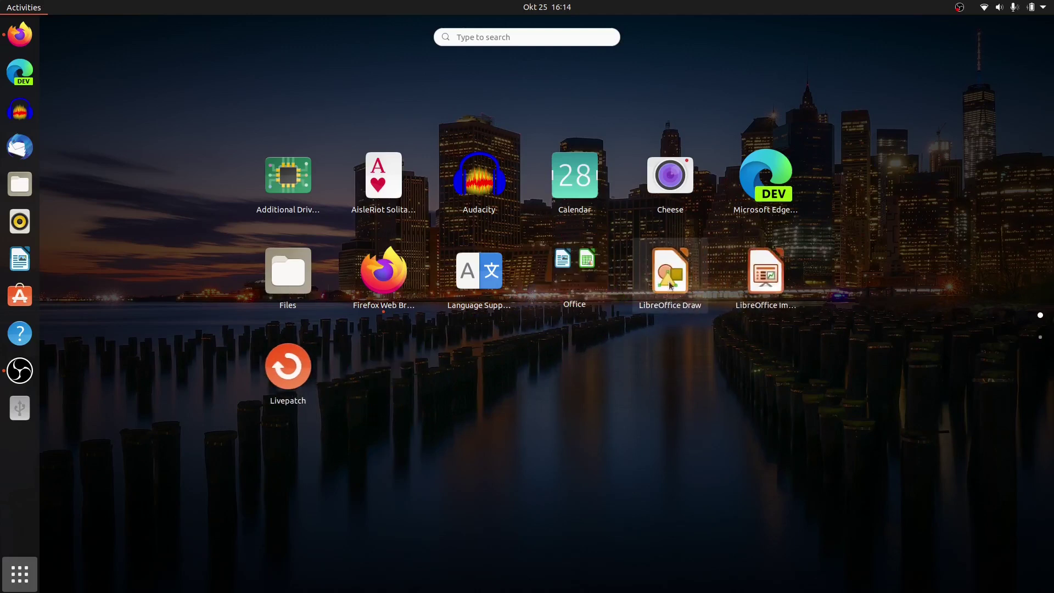
{"action": "left_click_drag", "start_coordinate": [675, 282], "coordinate": [581, 283]}
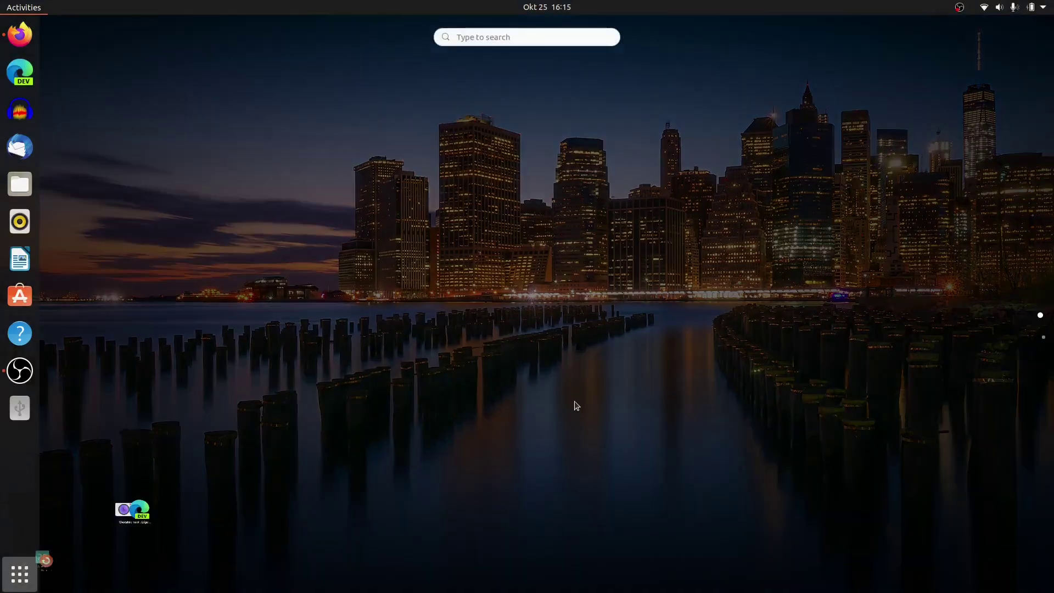
Step: Open Screenshot by searching 'scree', close it, then launch LibreOffice Writer
{"action": "type", "text": "scree"}
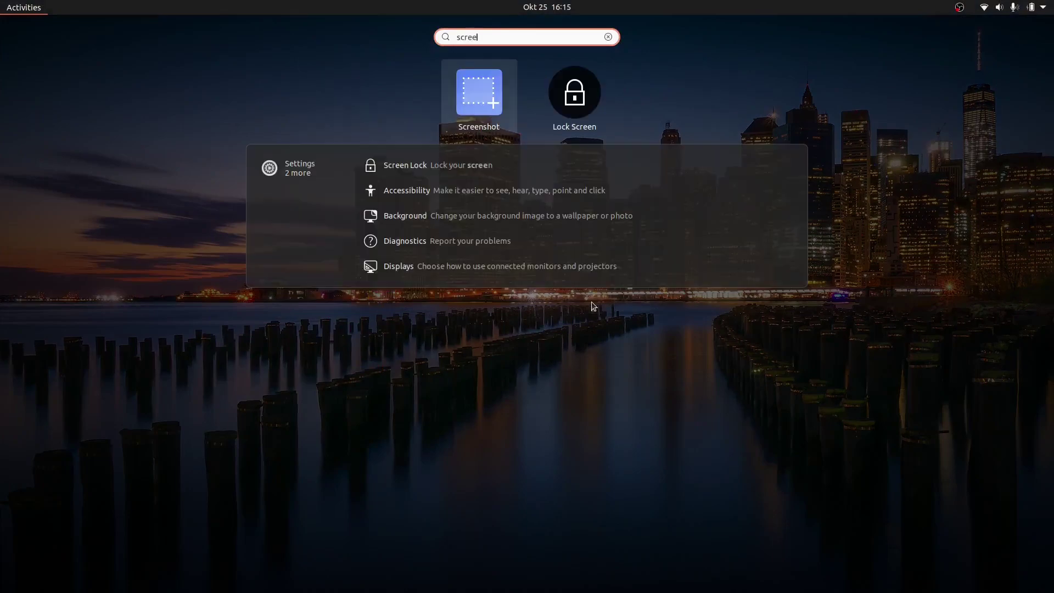
{"action": "left_click", "coordinate": [479, 96]}
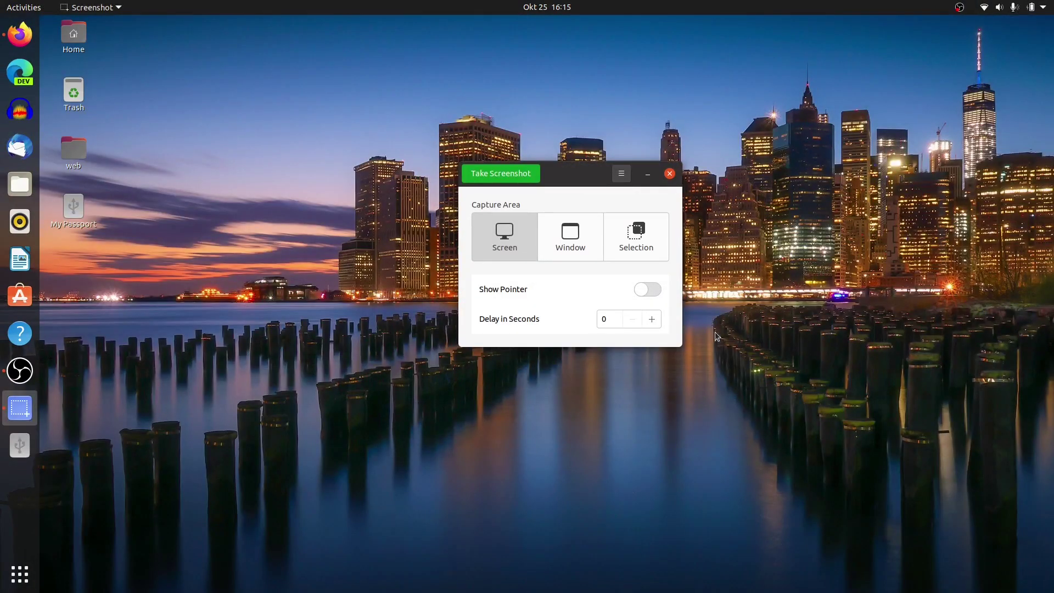
{"action": "key", "text": "Escape"}
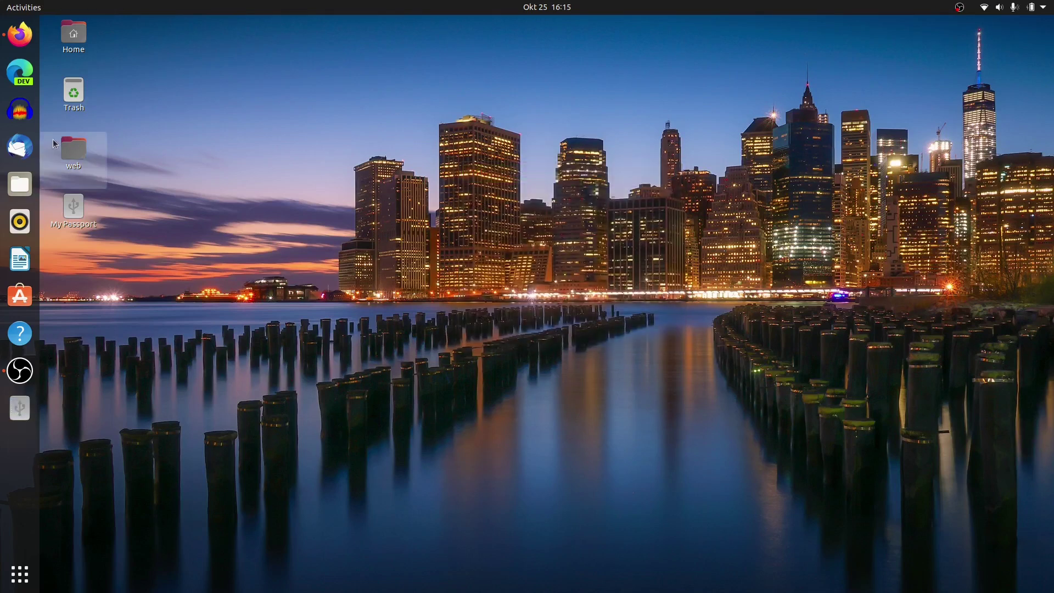
{"action": "left_click", "coordinate": [19, 259]}
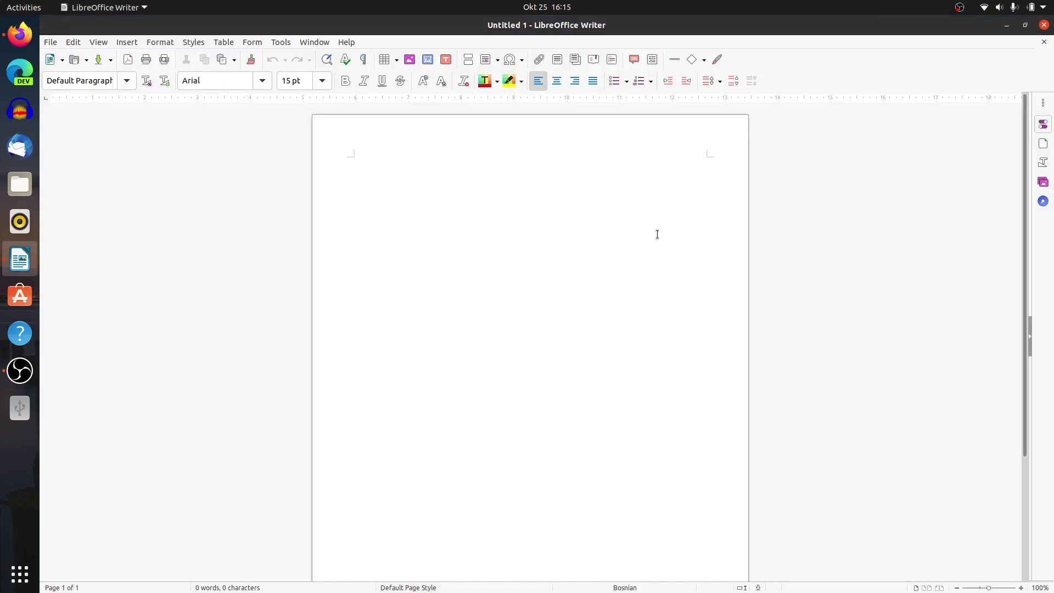
Step: Confirm About LibreOffice reports version 7.0.2.2, then close the blank Writer document
{"action": "left_click", "coordinate": [353, 40]}
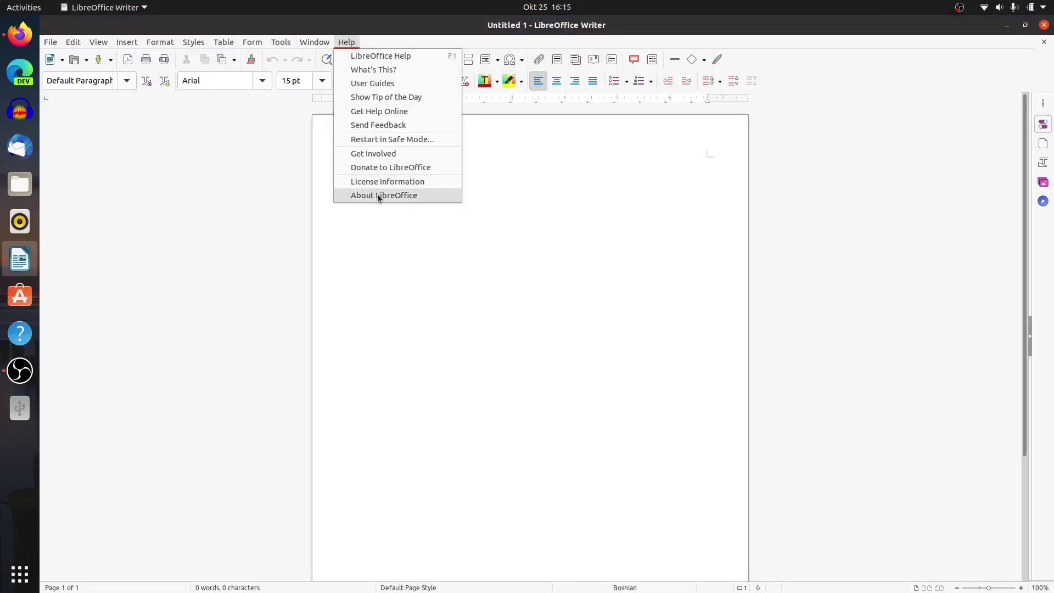
{"action": "left_click", "coordinate": [649, 281]}
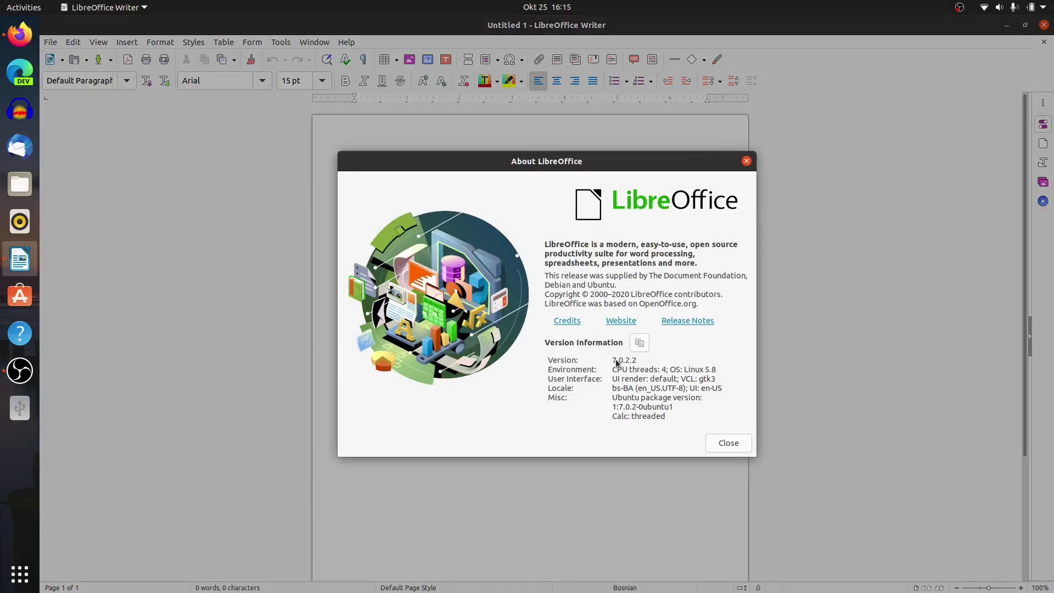
{"action": "left_click", "coordinate": [728, 444]}
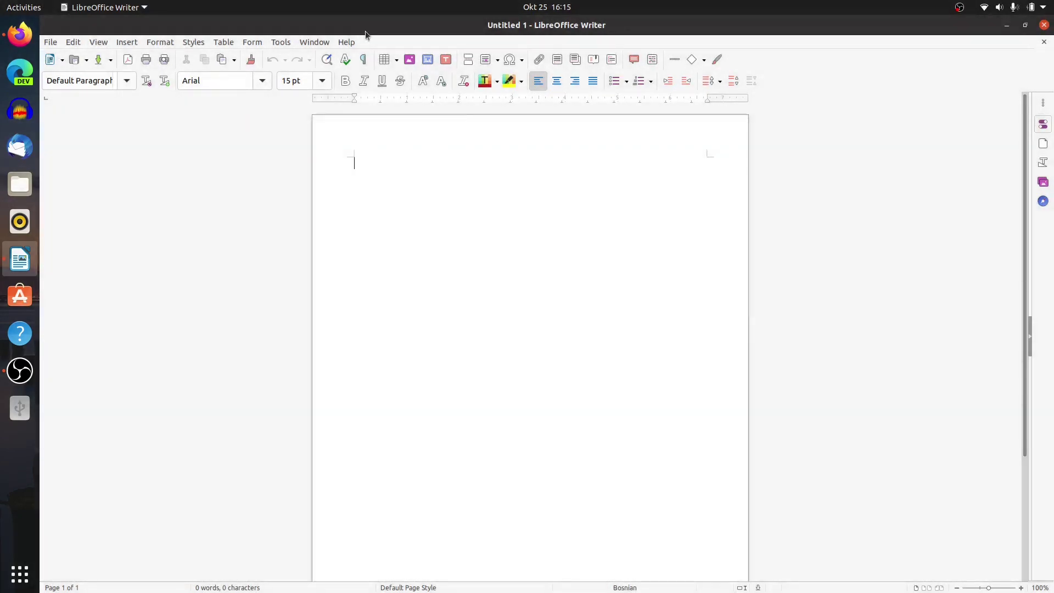
{"action": "left_click", "coordinate": [1044, 42]}
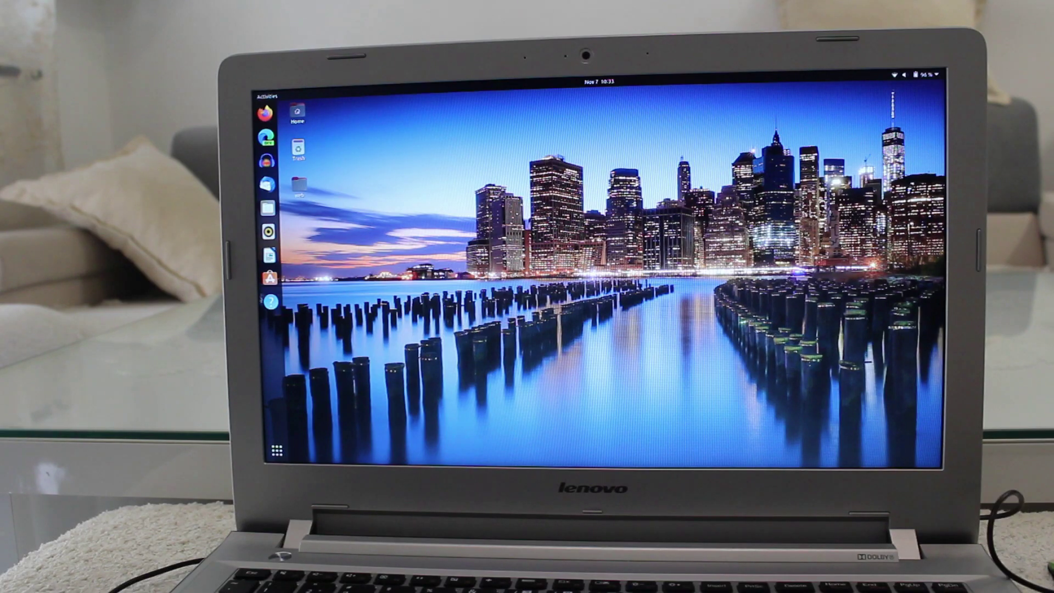
{"action": "left_click", "coordinate": [277, 451]}
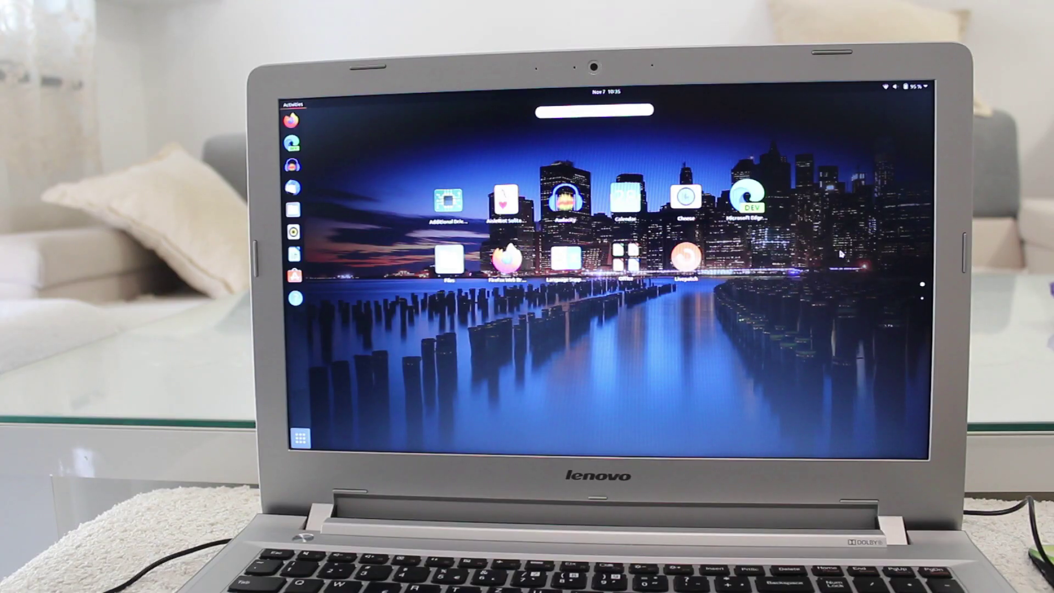
{"action": "left_click", "coordinate": [922, 298]}
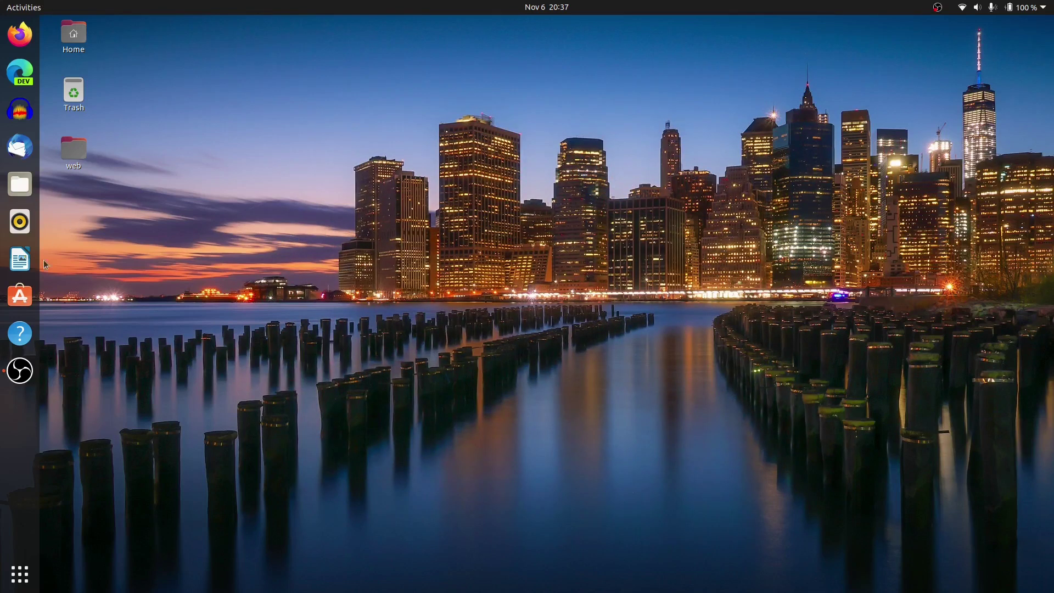
Step: Browse the Ubuntu Software Explore page's Thunderbird pick and category list, then close the store
{"action": "left_click", "coordinate": [20, 296]}
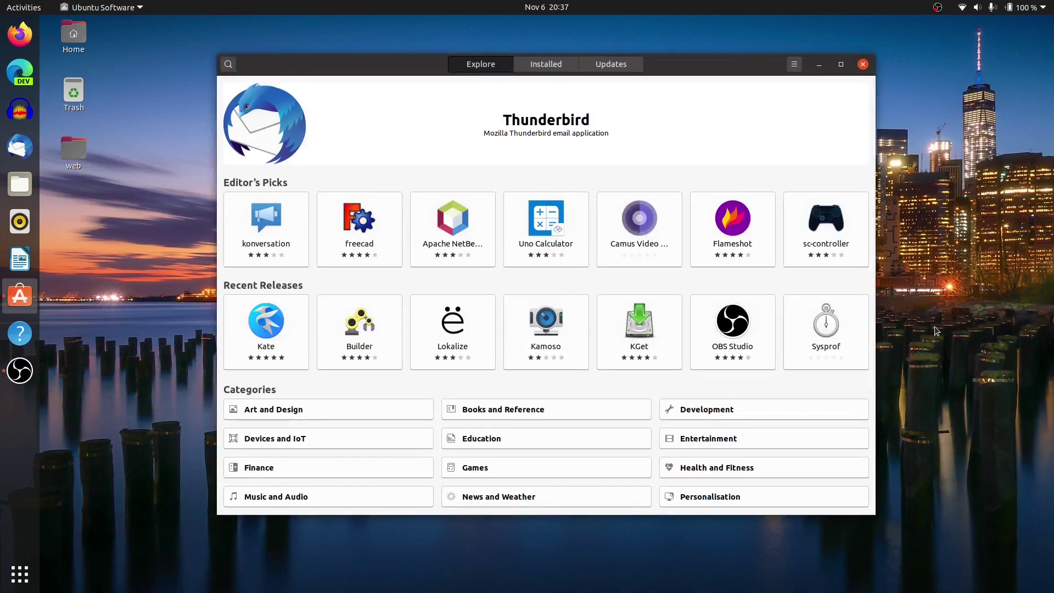
{"action": "scroll", "coordinate": [873, 192], "scroll_direction": "down", "scroll_amount": 3}
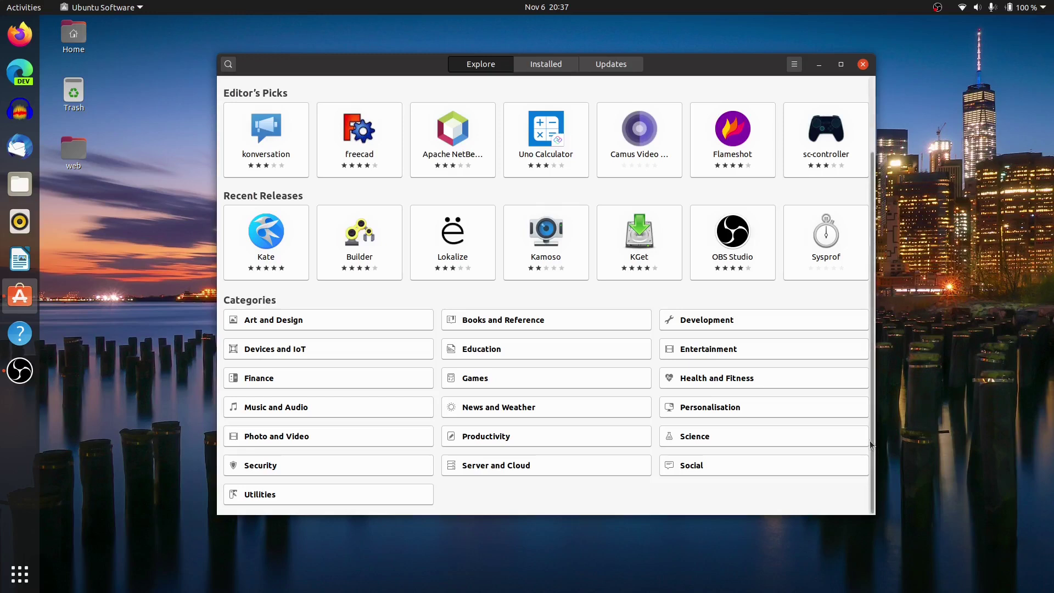
{"action": "scroll", "coordinate": [869, 440], "scroll_direction": "up", "scroll_amount": 3}
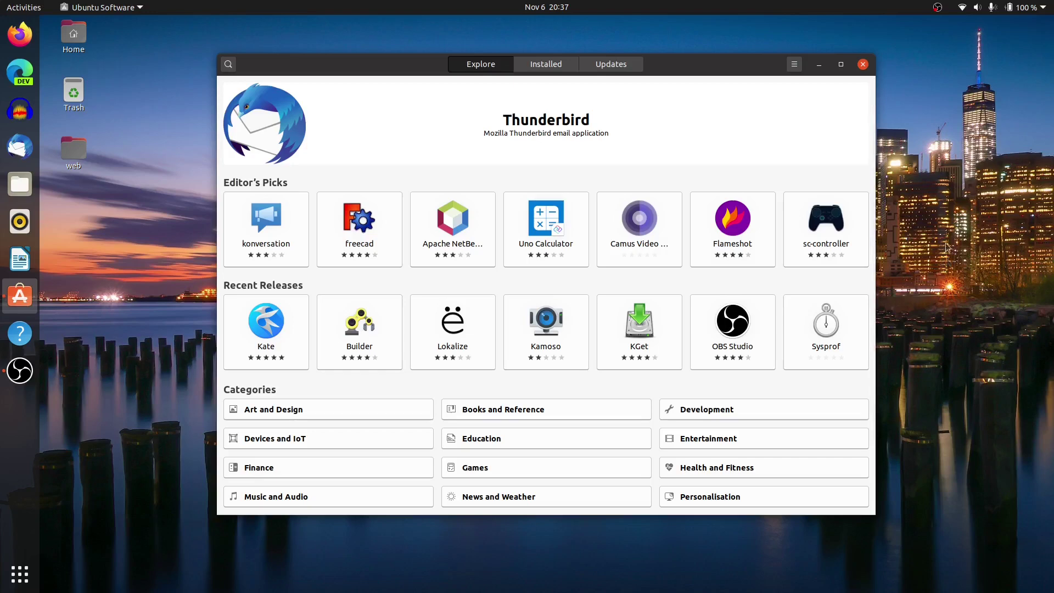
{"action": "left_click", "coordinate": [863, 65]}
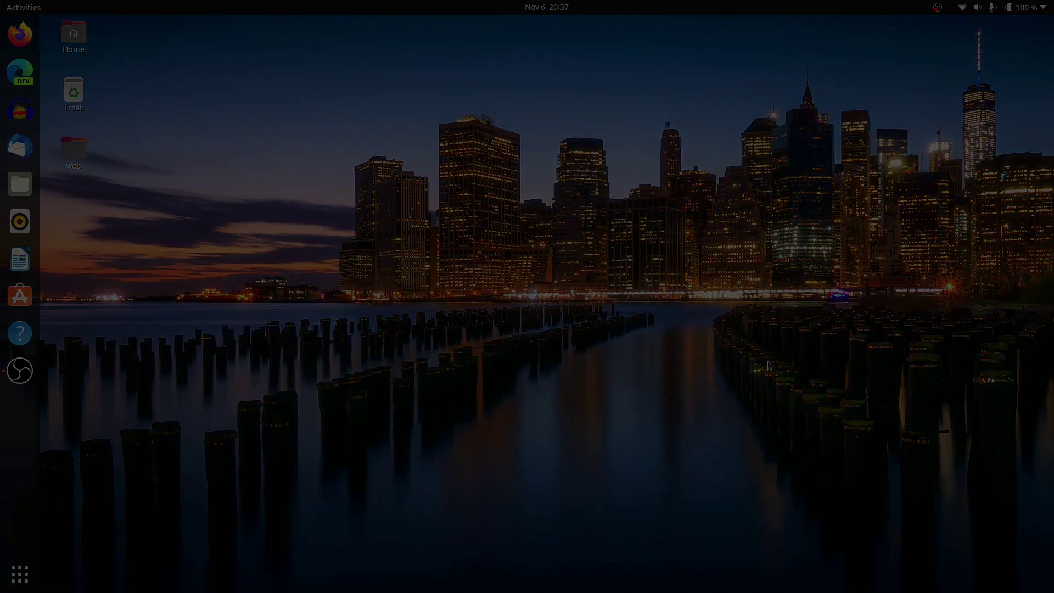